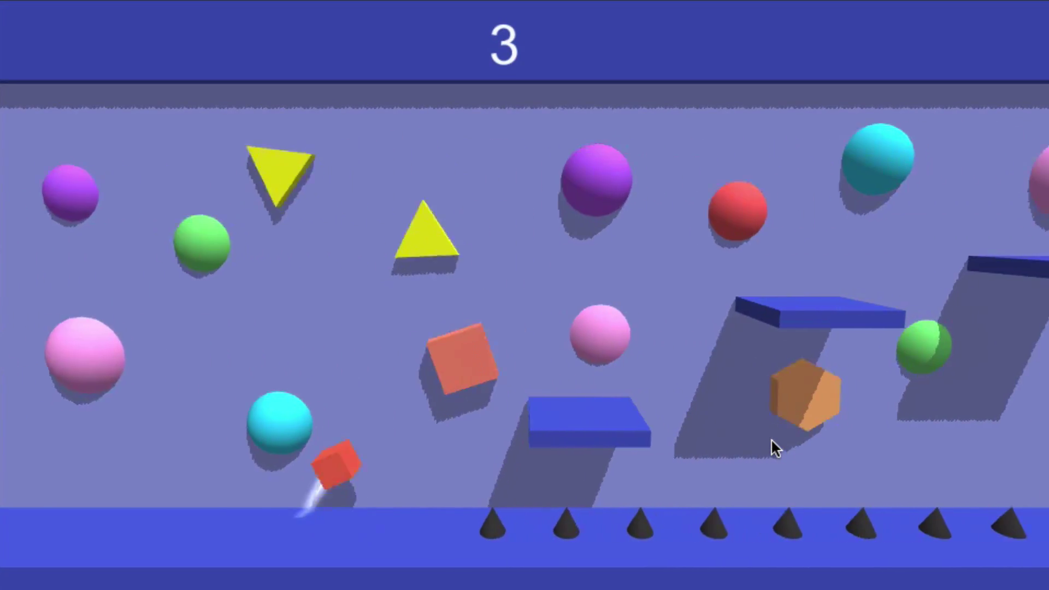
left_click(770, 439)
left_click(769, 439)
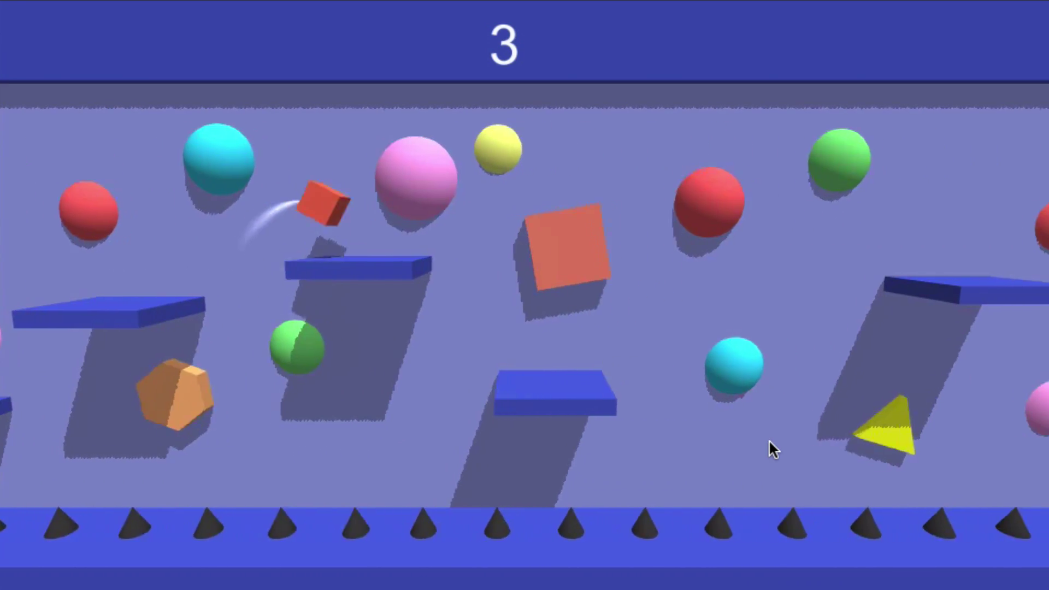
left_click(770, 439)
left_click(769, 440)
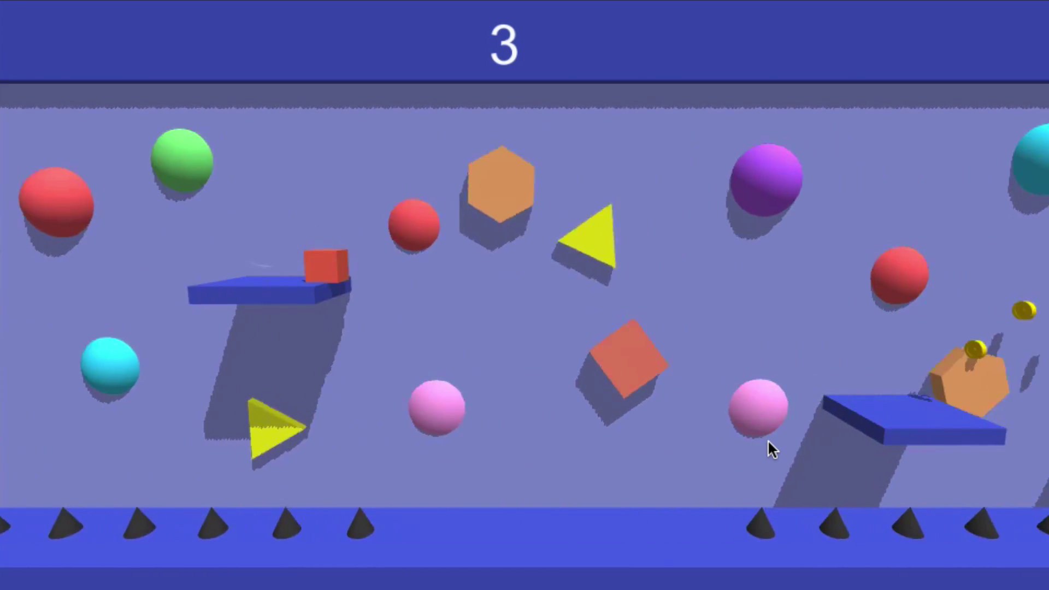
left_click(768, 440)
left_click(769, 440)
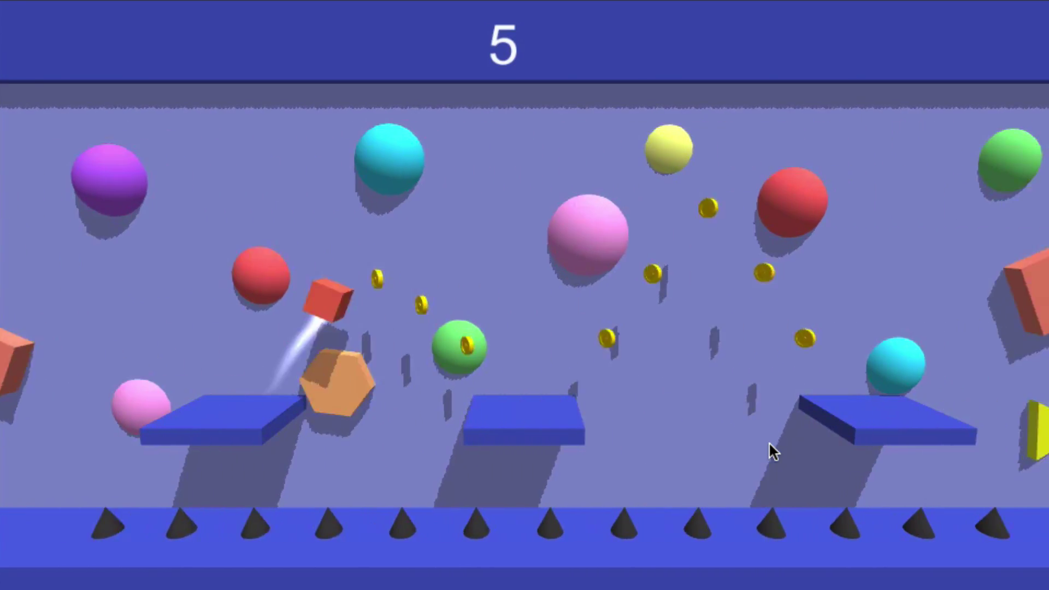
left_click(769, 441)
left_click(769, 440)
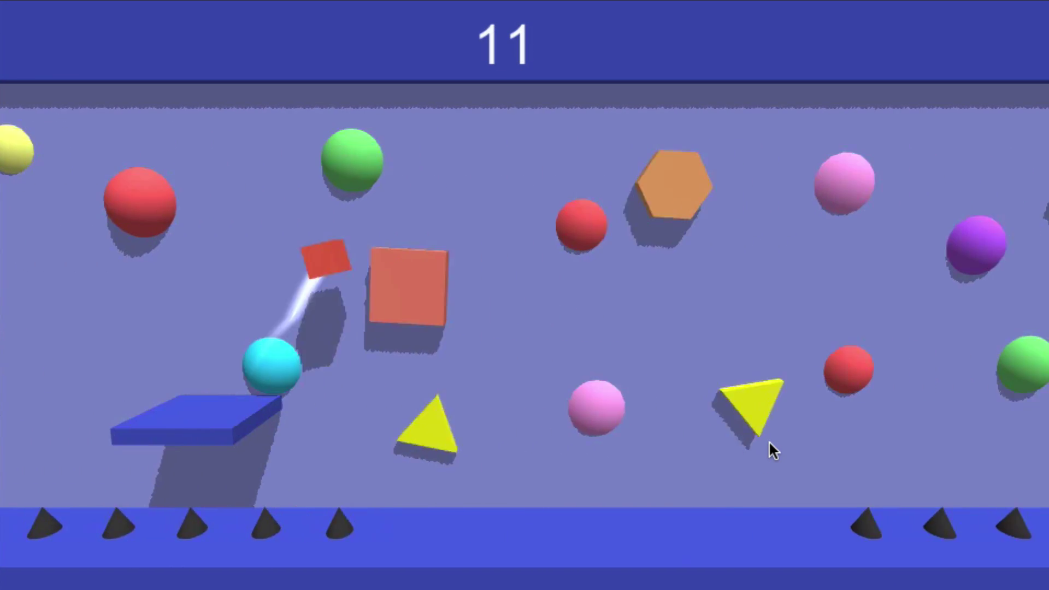
left_click(785, 441)
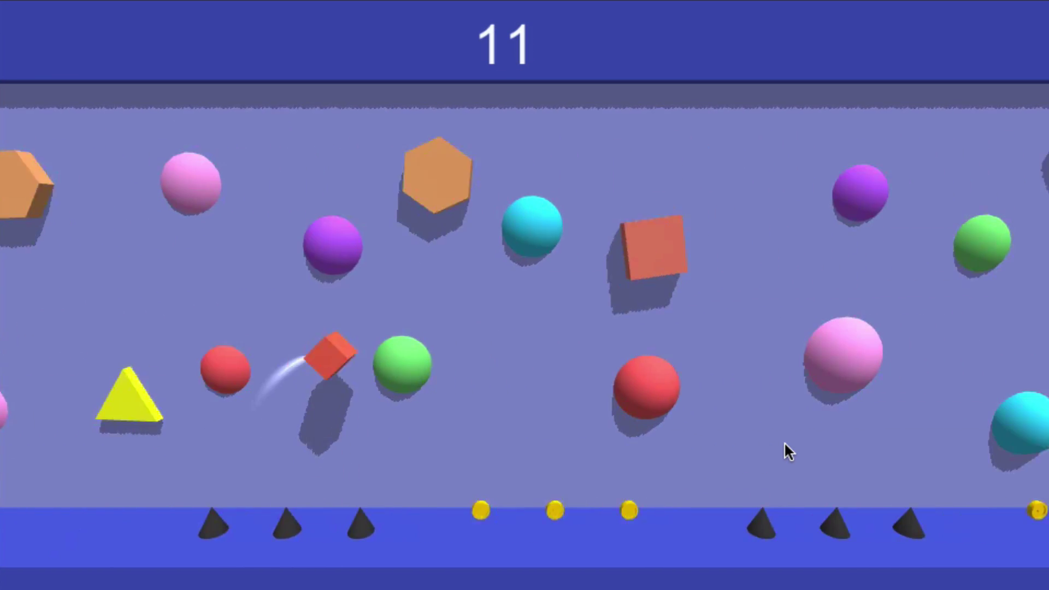
left_click(785, 441)
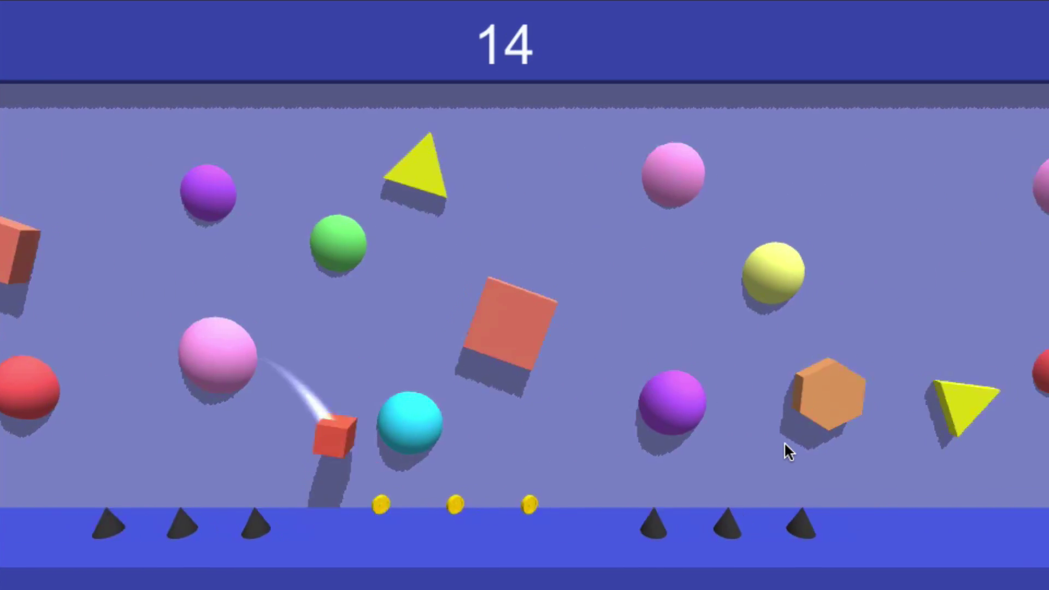
left_click(785, 441)
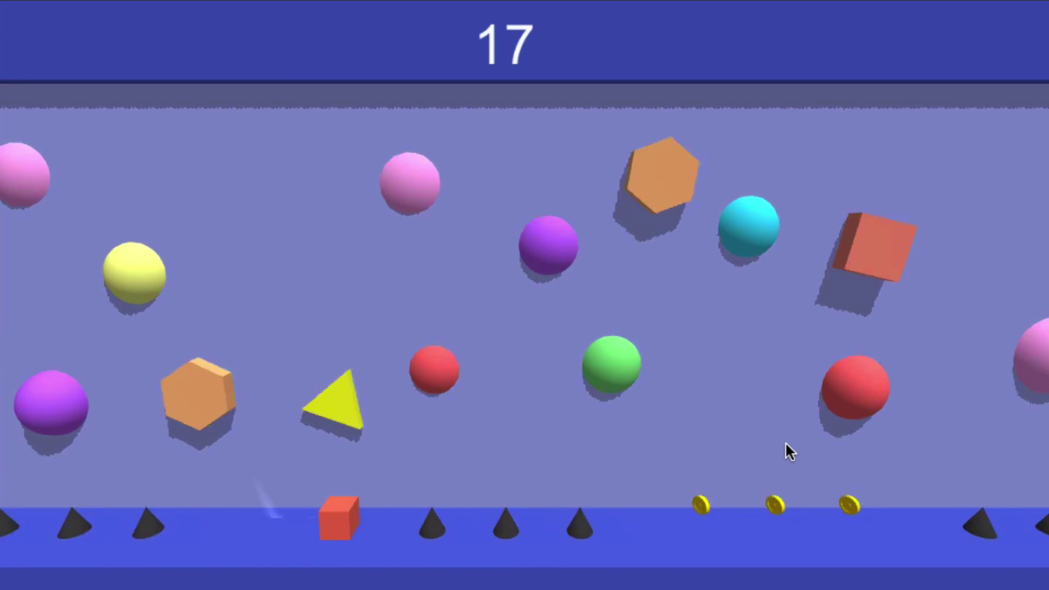
left_click(785, 442)
left_click(784, 442)
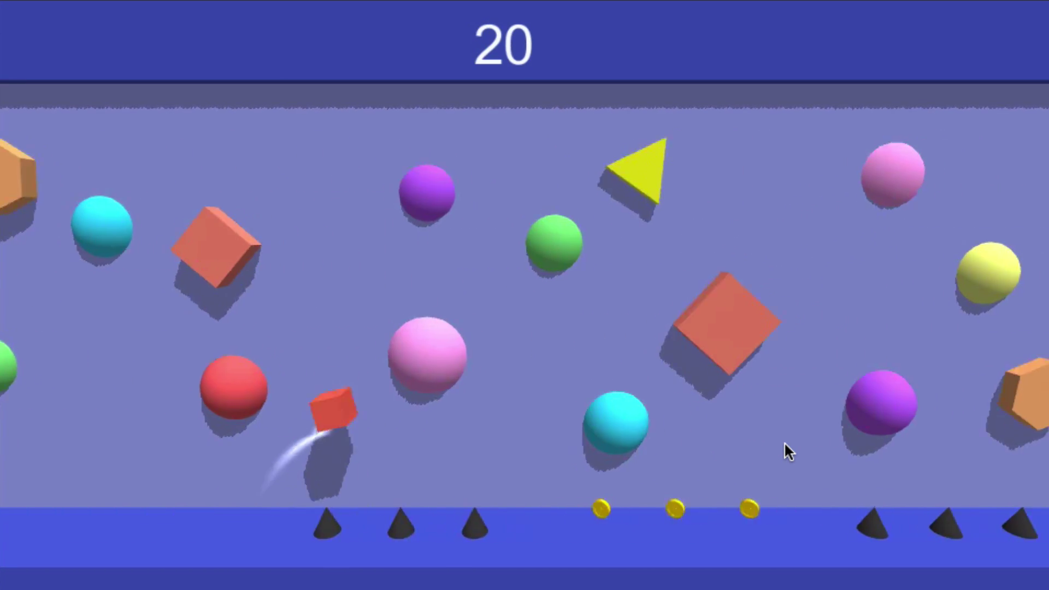
left_click(774, 461)
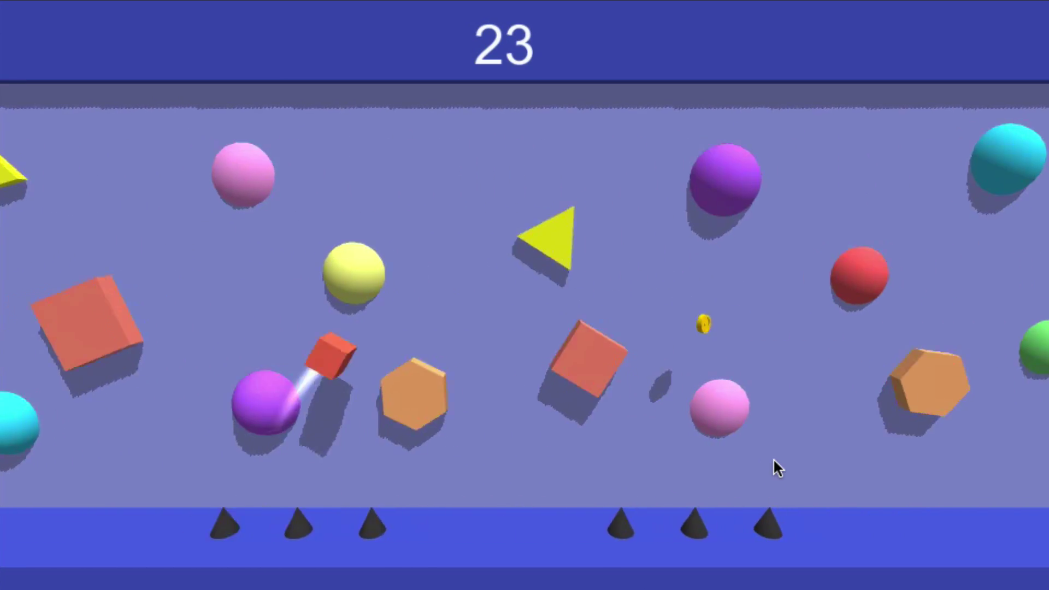
left_click(774, 460)
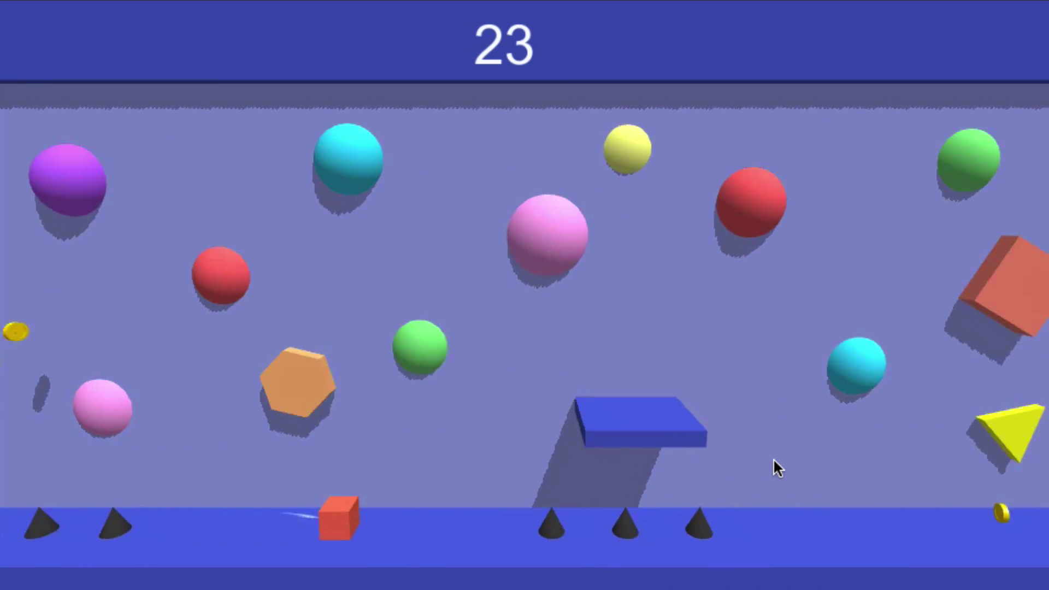
left_click(772, 459)
left_click(773, 459)
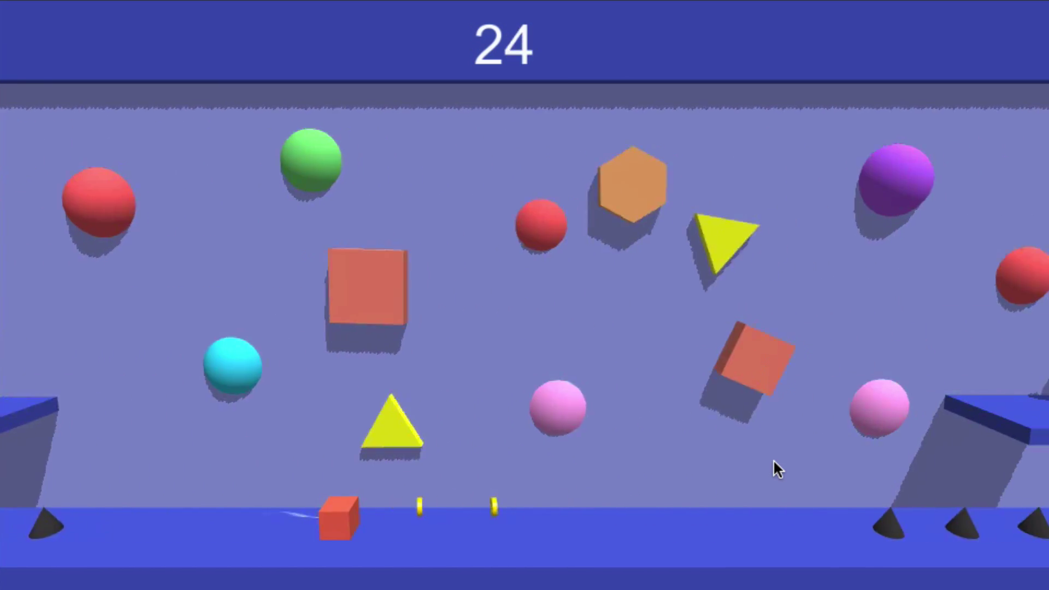
left_click(736, 461)
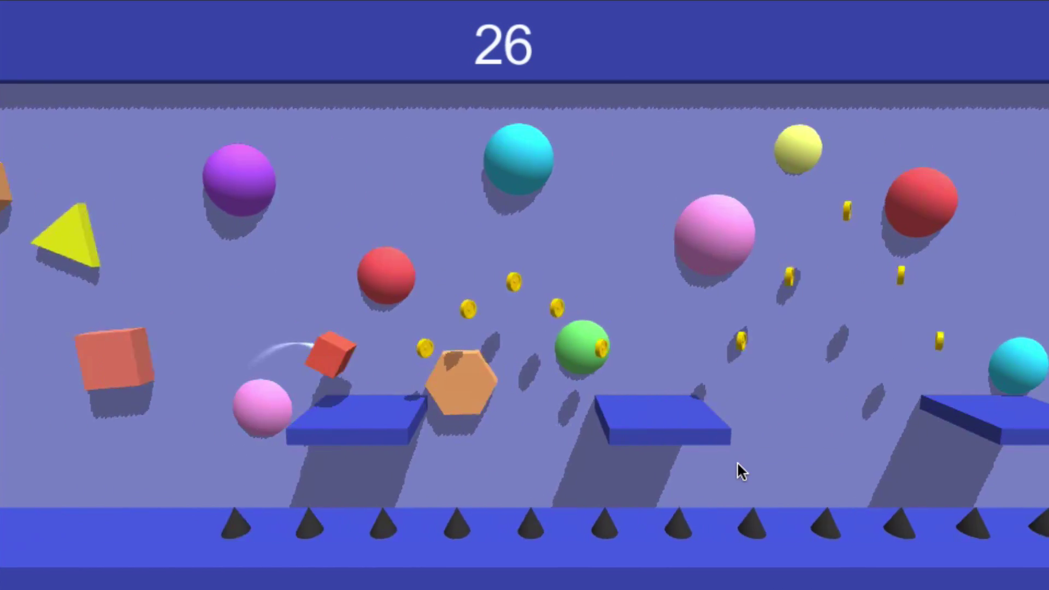
left_click(737, 460)
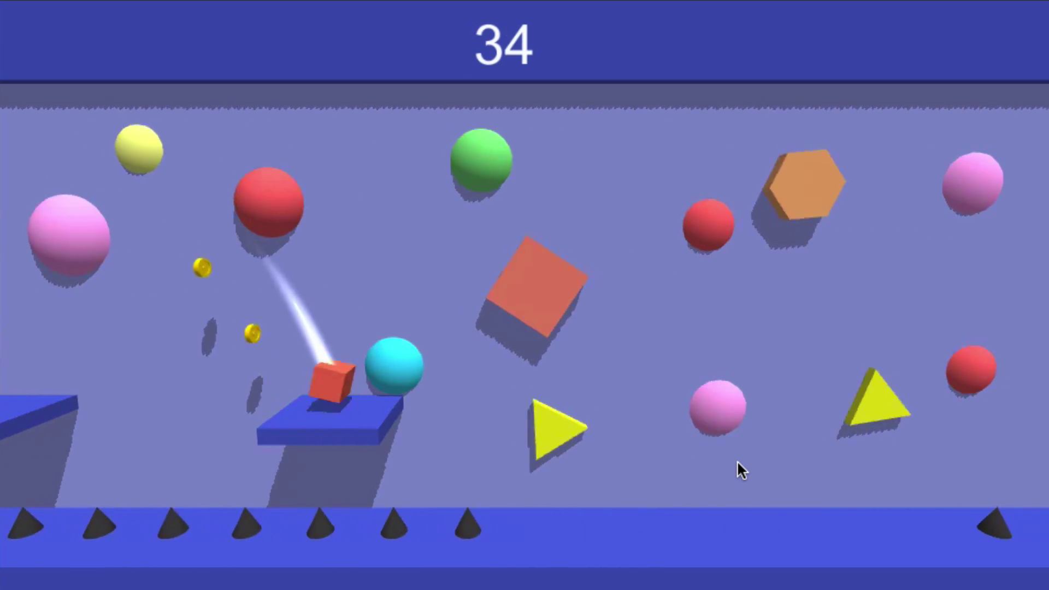
left_click(737, 461)
left_click(736, 460)
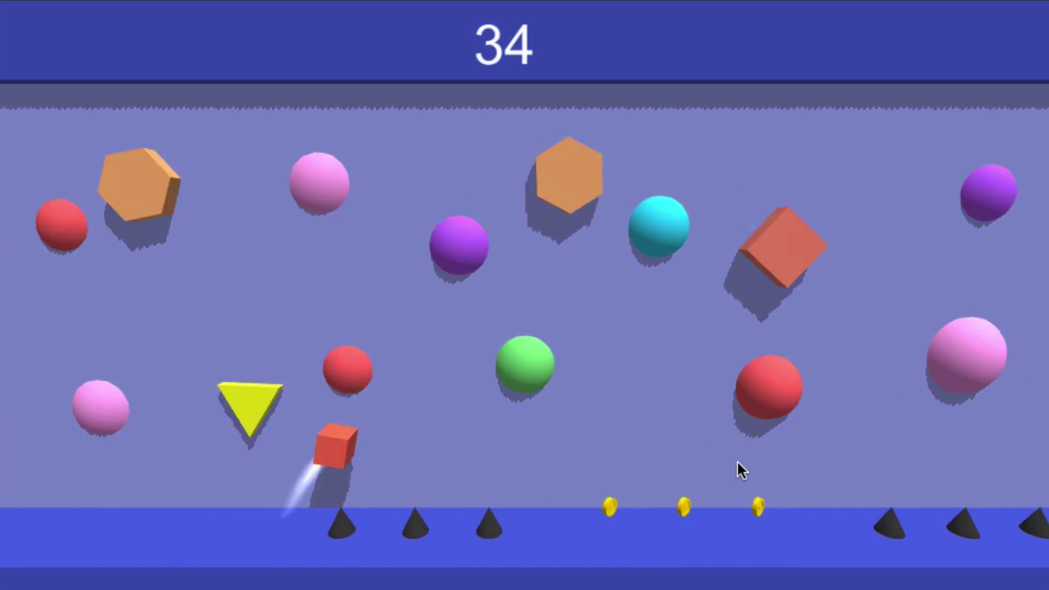
left_click(737, 461)
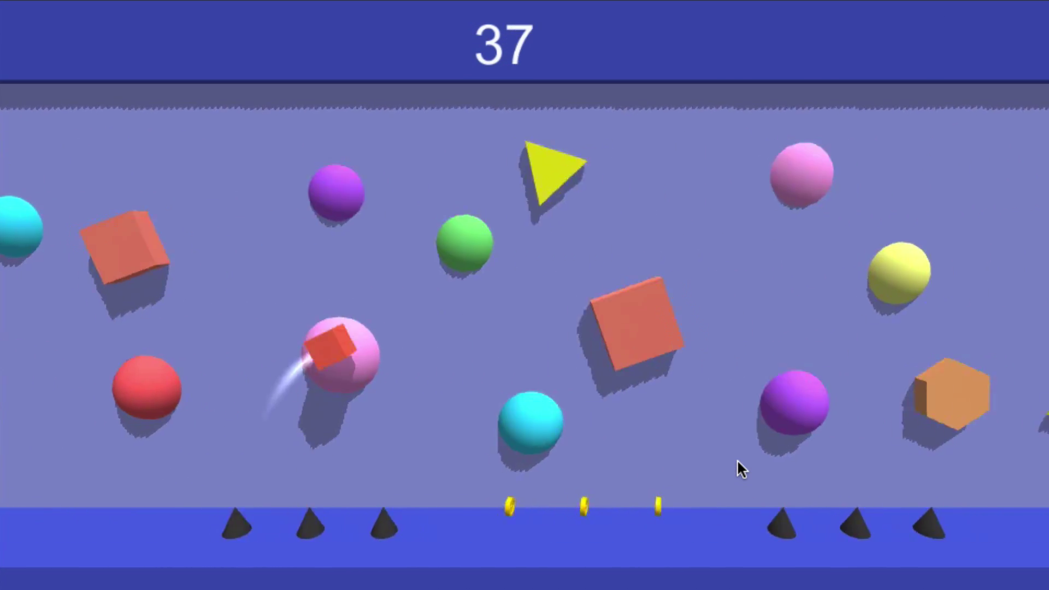
left_click(736, 461)
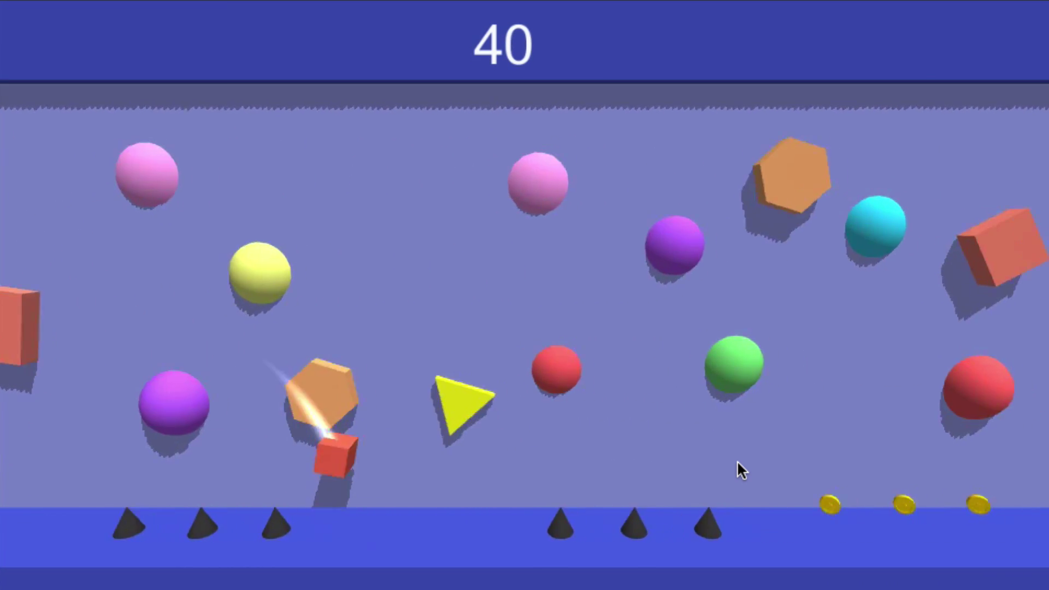
left_click(736, 460)
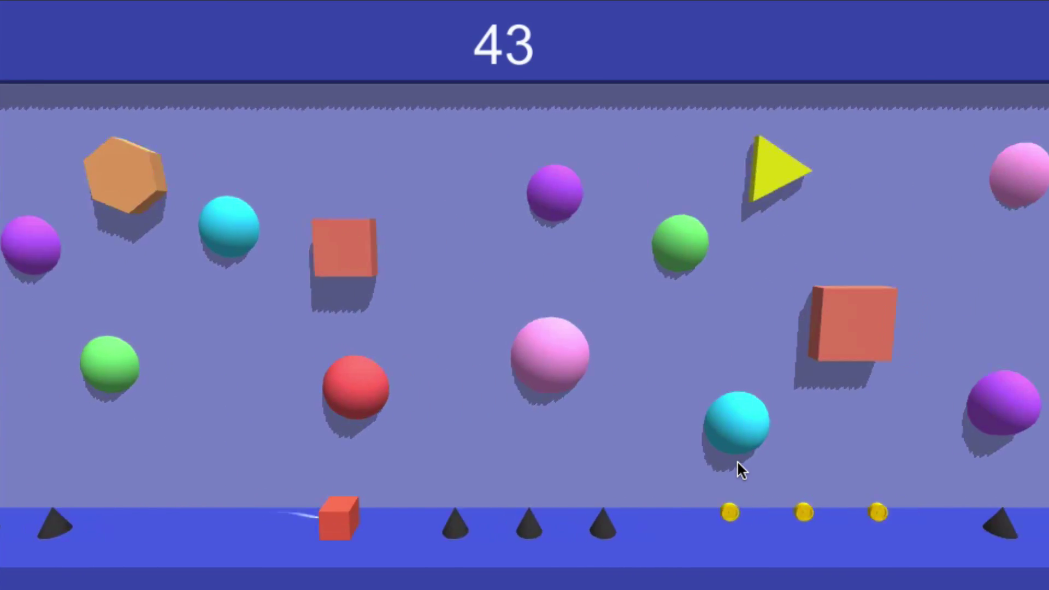
left_click(736, 461)
left_click(737, 461)
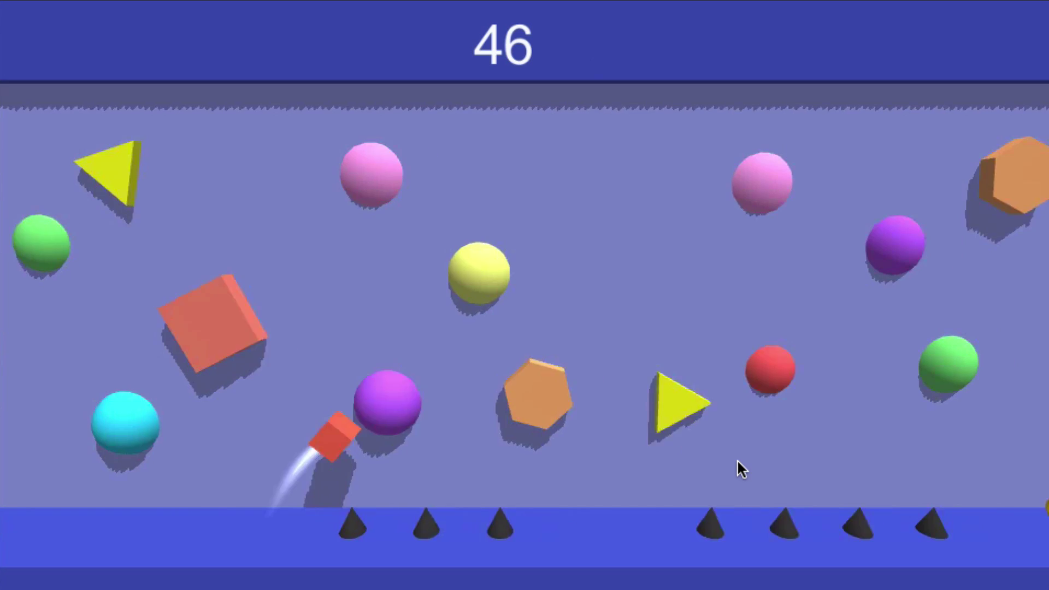
left_click(737, 460)
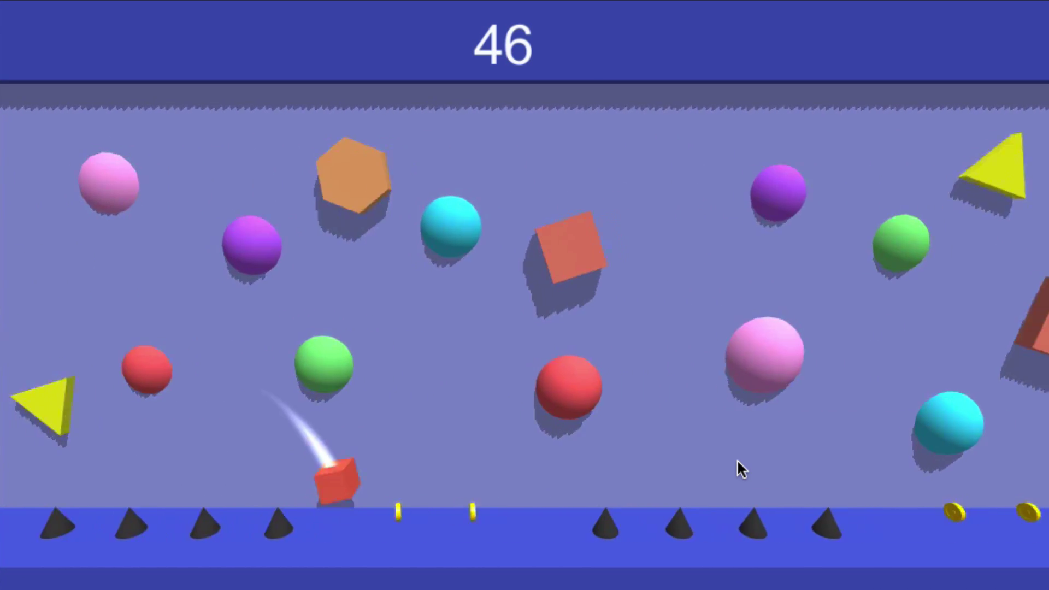
left_click(737, 469)
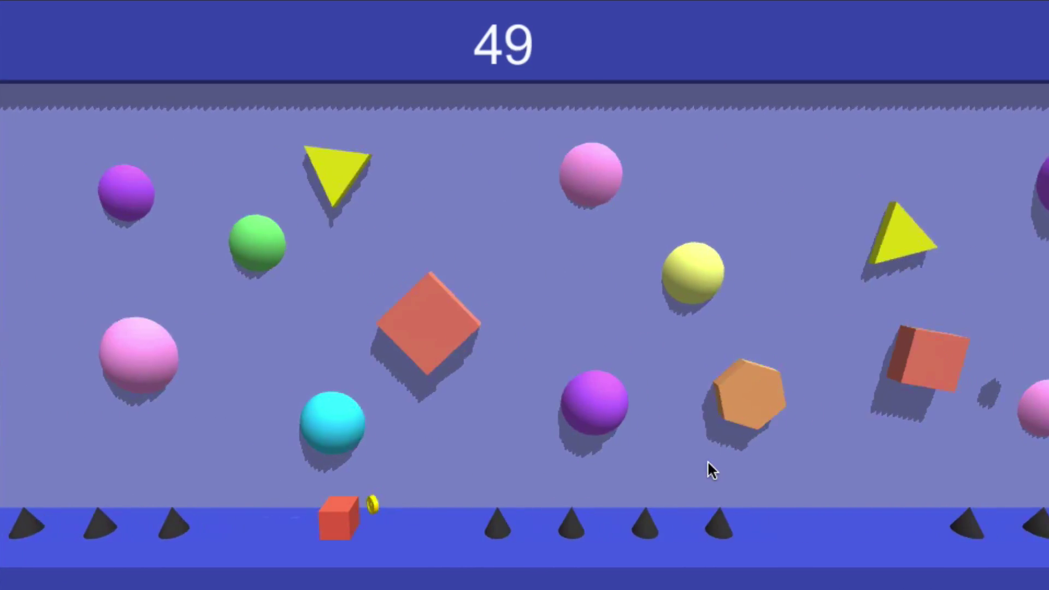
left_click(690, 465)
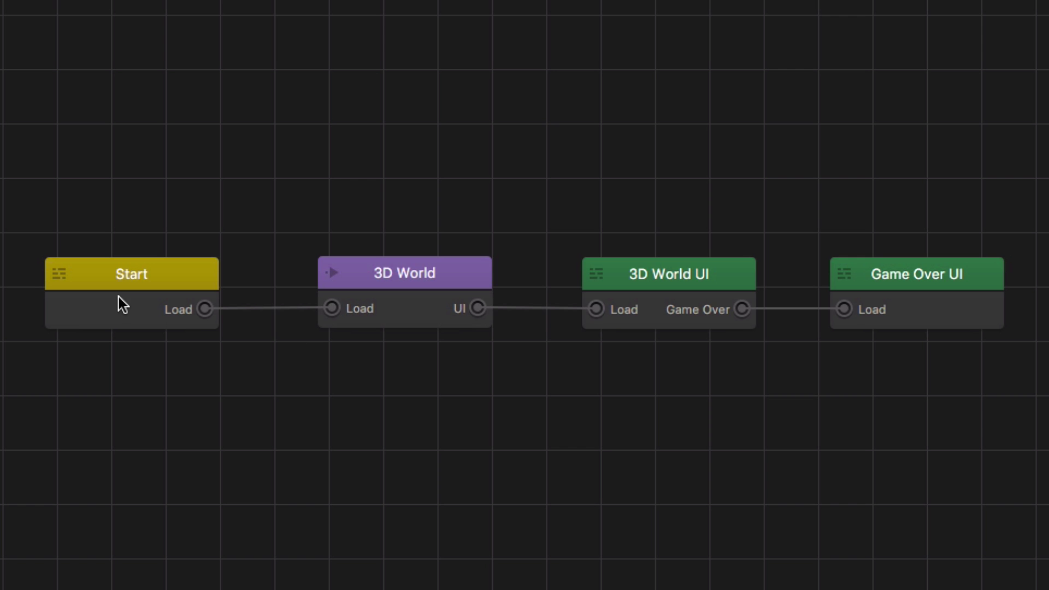
- Review the Start, 3D World and Game Over UI nodes in the mind map and open the 3D World UI node
left_click(121, 304)
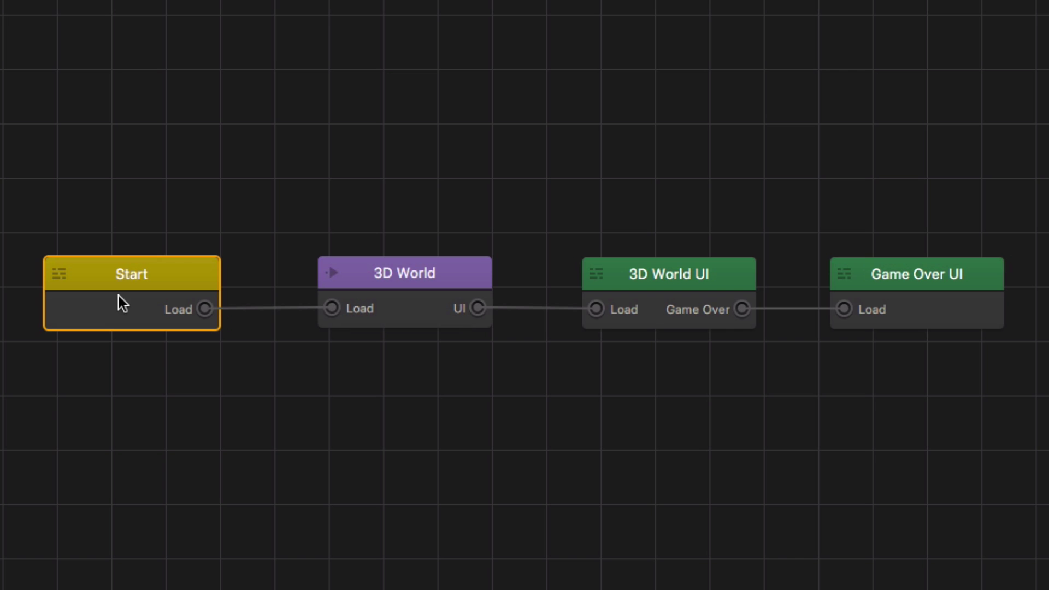
left_click(440, 313)
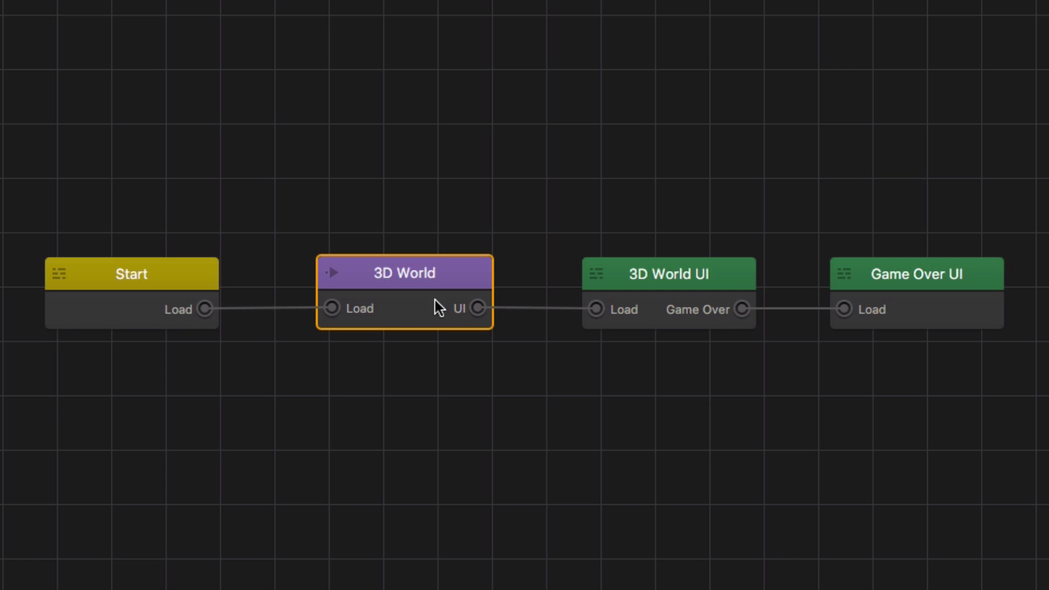
left_click(889, 312)
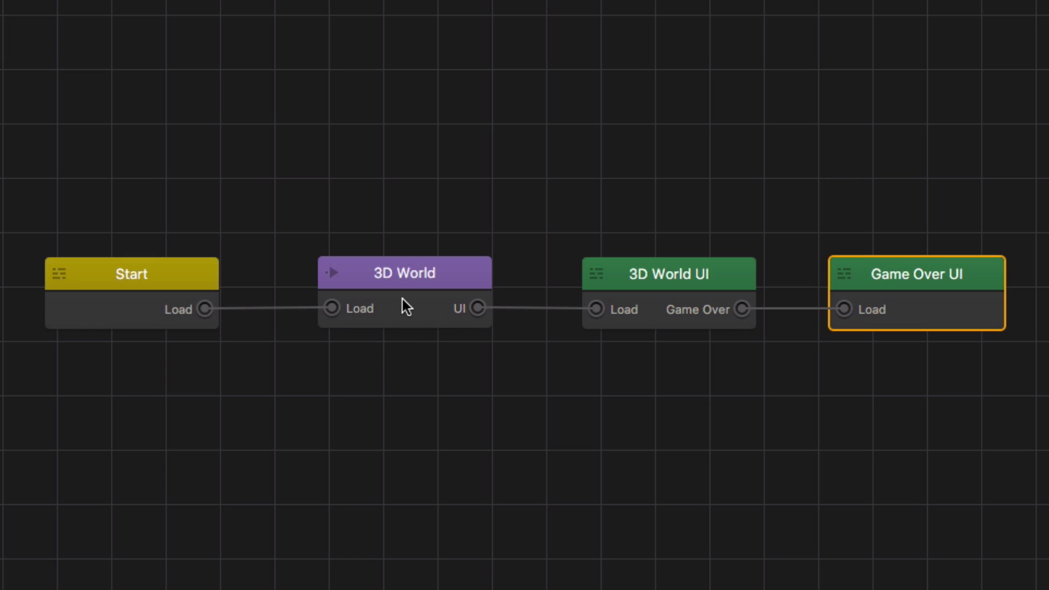
left_click(645, 304)
double_click(646, 303)
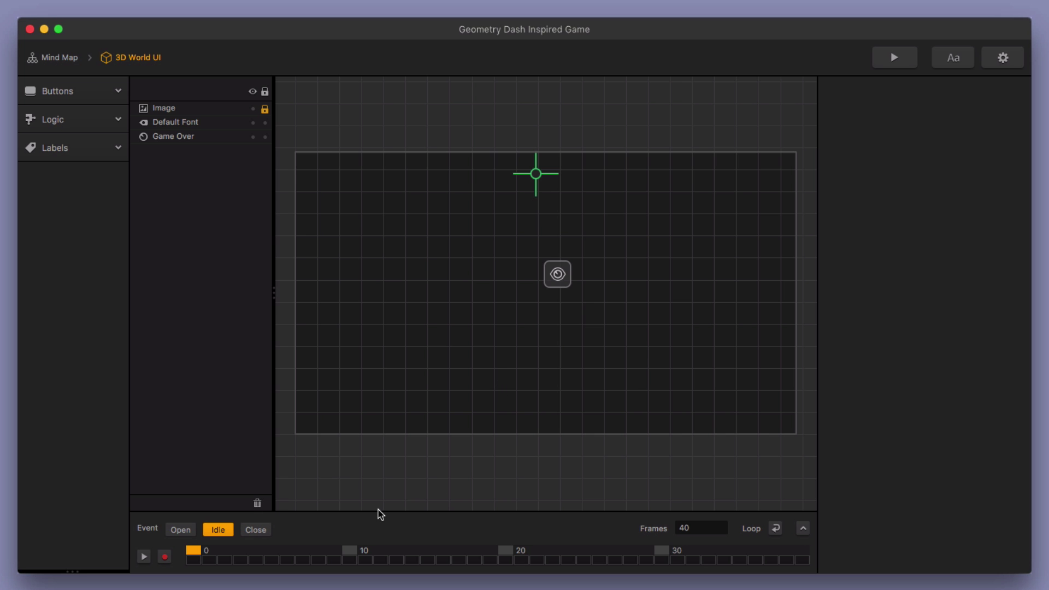
- Show the Open event of the 3D World UI and scrub its animation to the last frame and back to frame 0
left_click(186, 528)
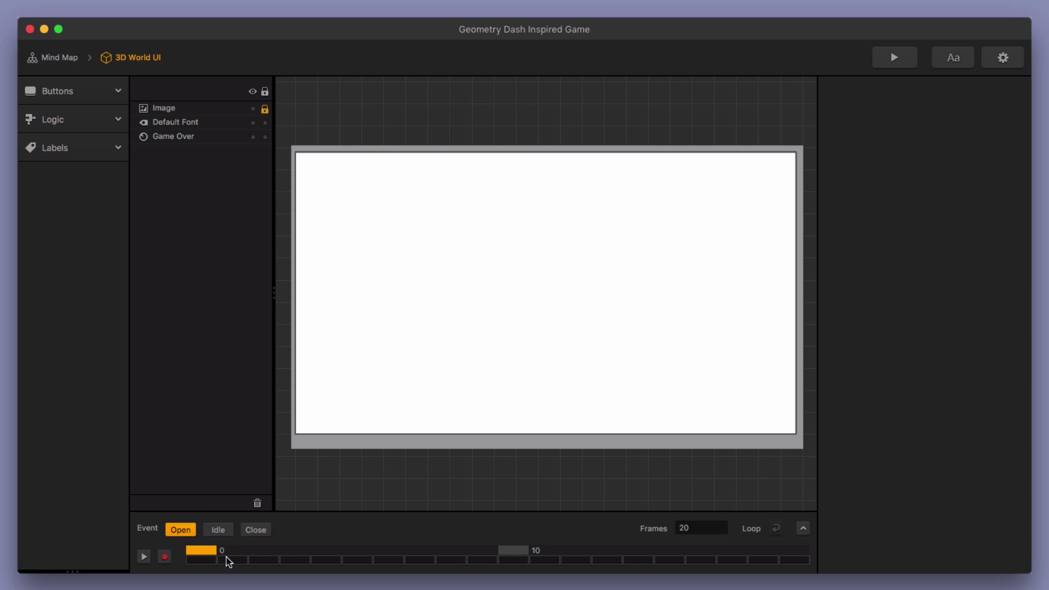
left_click_drag(214, 554, 775, 551)
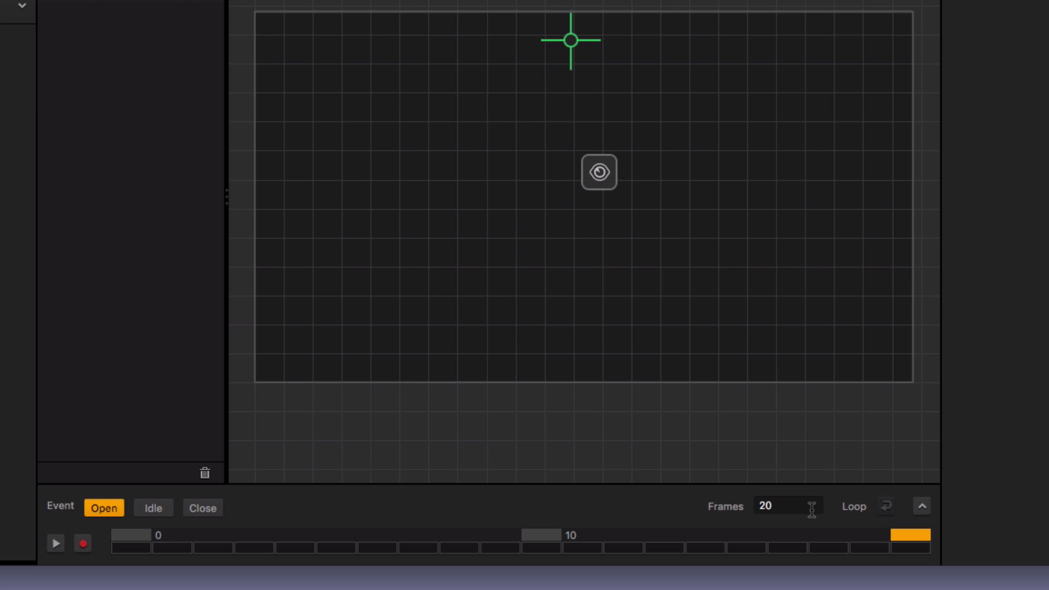
left_click_drag(894, 536, 141, 537)
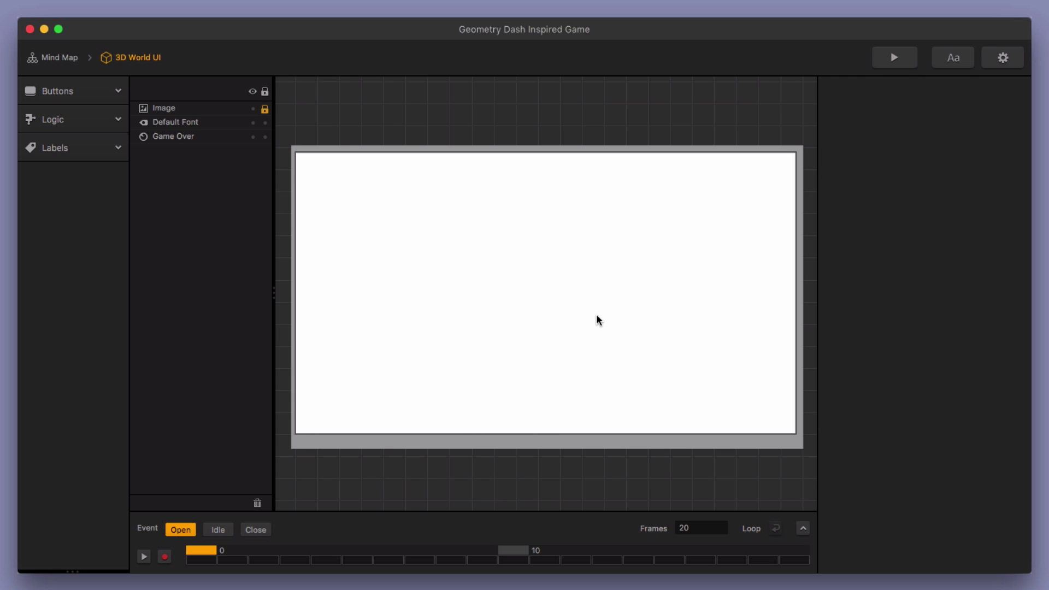
- Preview the game, make the cube jump over several groups of spikes, and close the preview
left_click(882, 65)
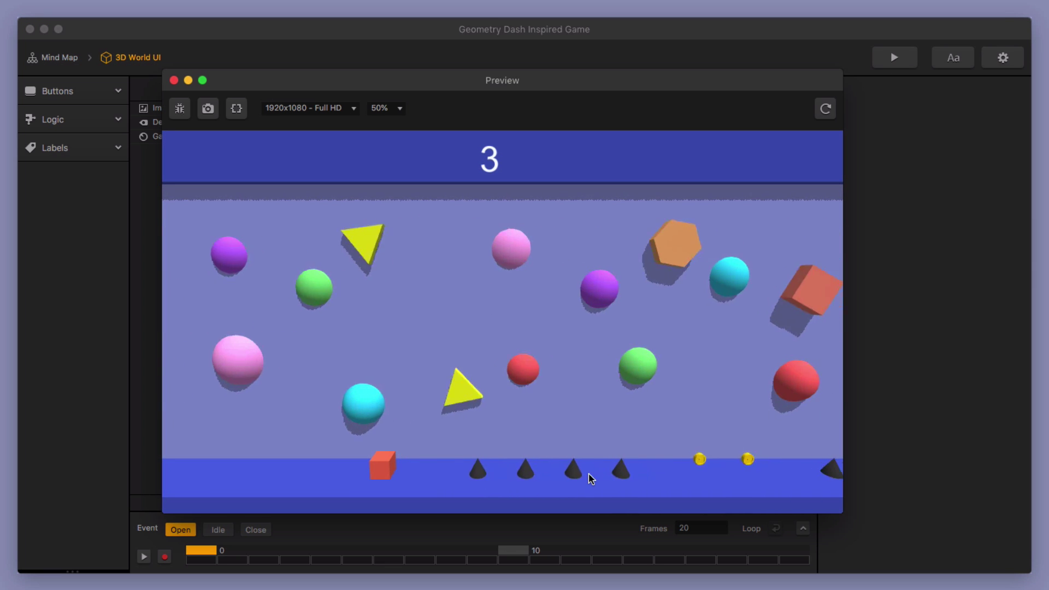
left_click(592, 480)
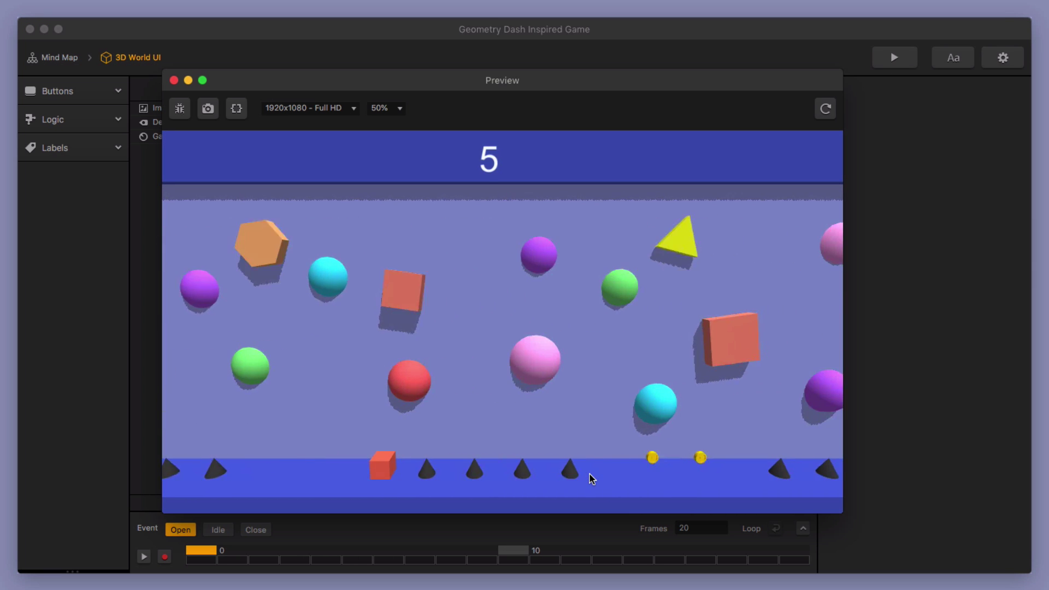
left_click(592, 479)
left_click(592, 480)
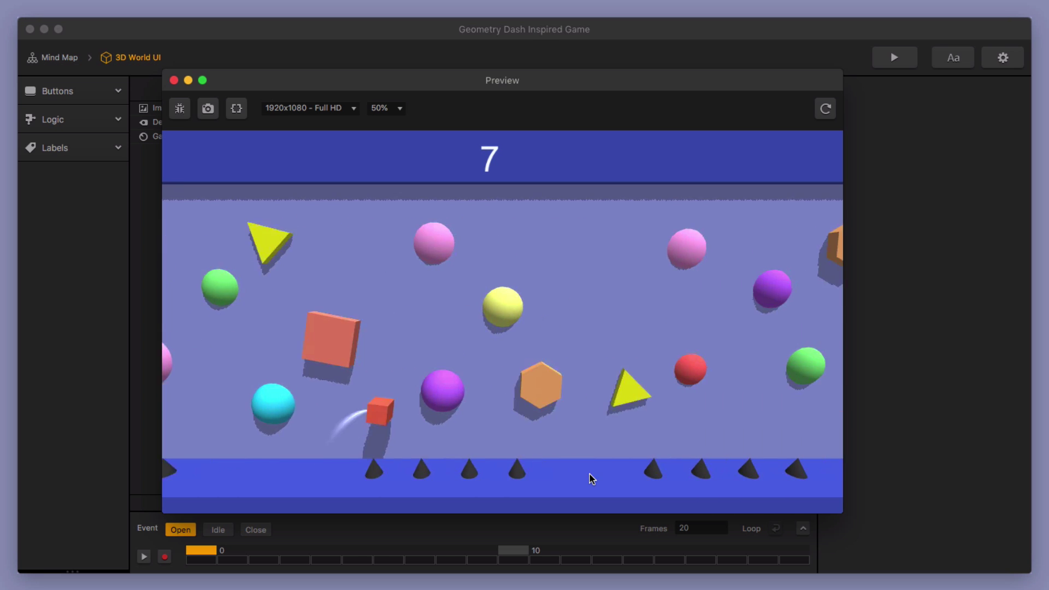
left_click(591, 479)
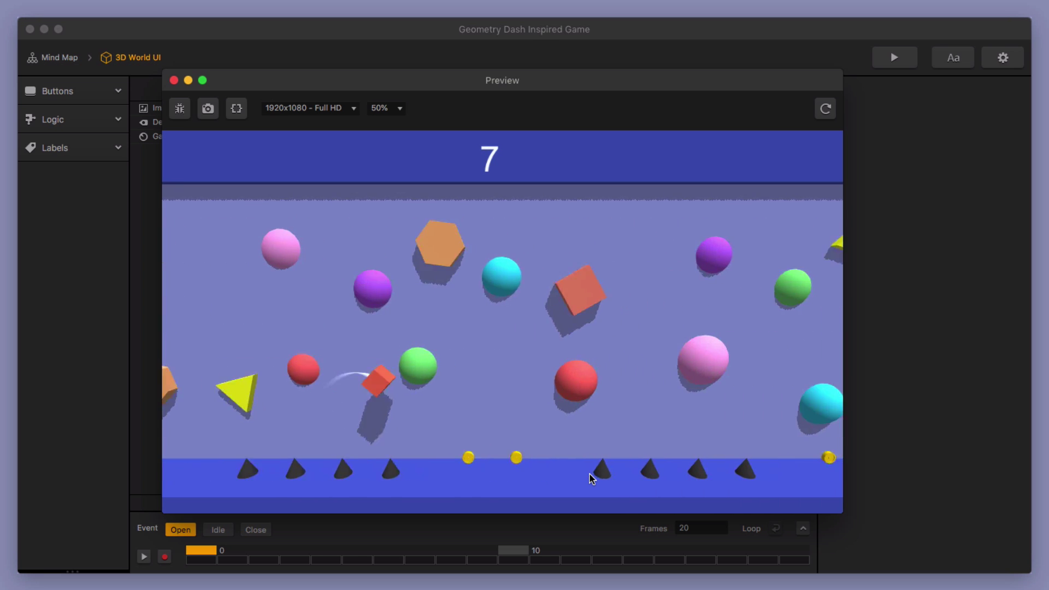
left_click(173, 80)
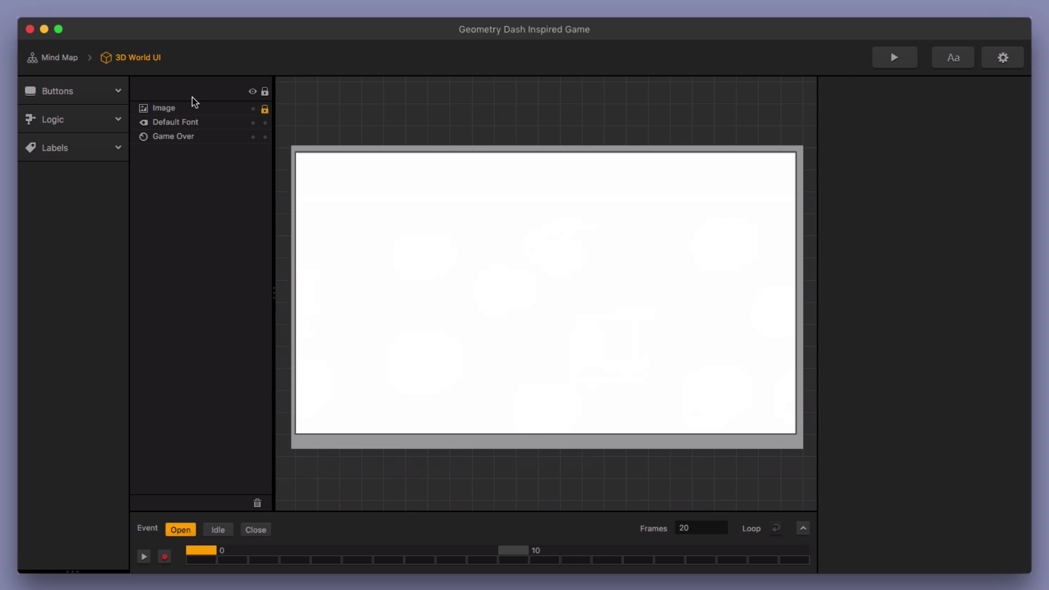
- Return to the mind map and open the Game Over UI node
left_click(60, 58)
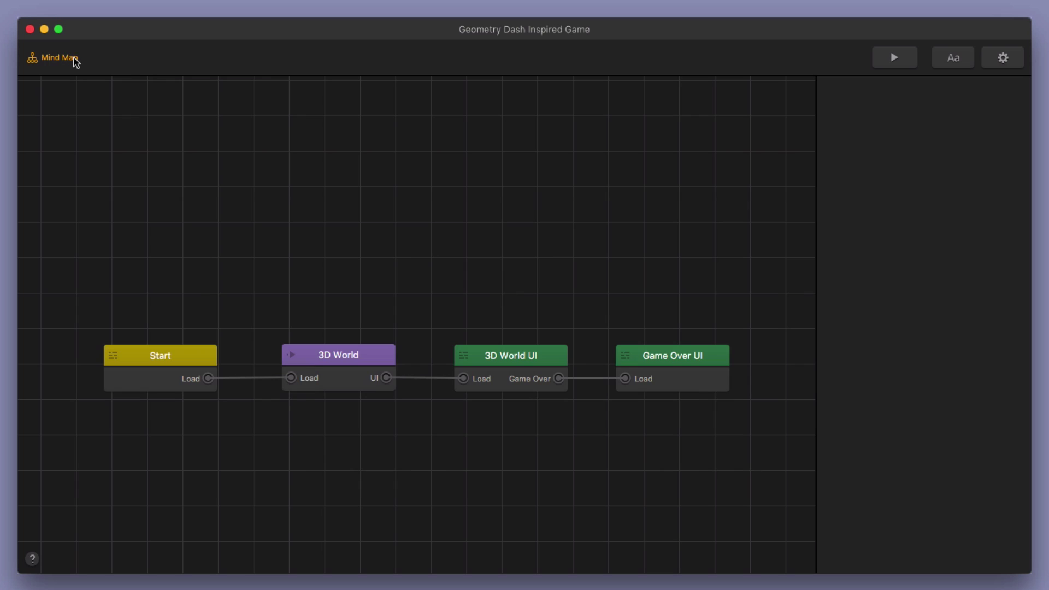
double_click(694, 356)
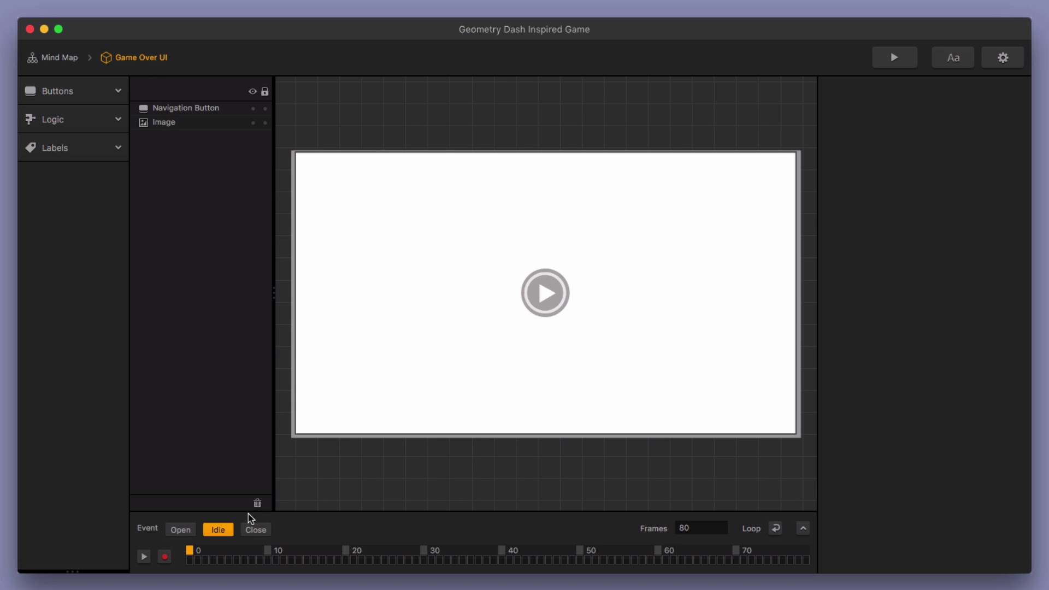
- Show the Open event of the Game Over UI at its first frame, and switch to its Close event
mouse_move(189, 555)
left_mouse_down()
mouse_move(802, 558)
mouse_move(192, 556)
left_mouse_up()
left_click(191, 531)
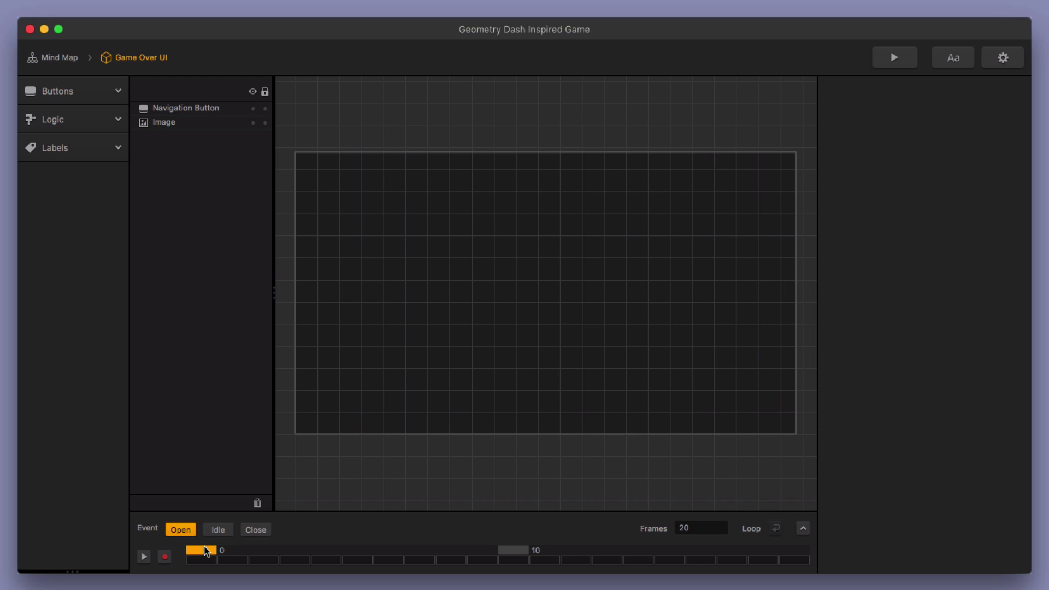
mouse_move(206, 555)
left_mouse_down()
mouse_move(786, 557)
mouse_move(204, 553)
left_mouse_up()
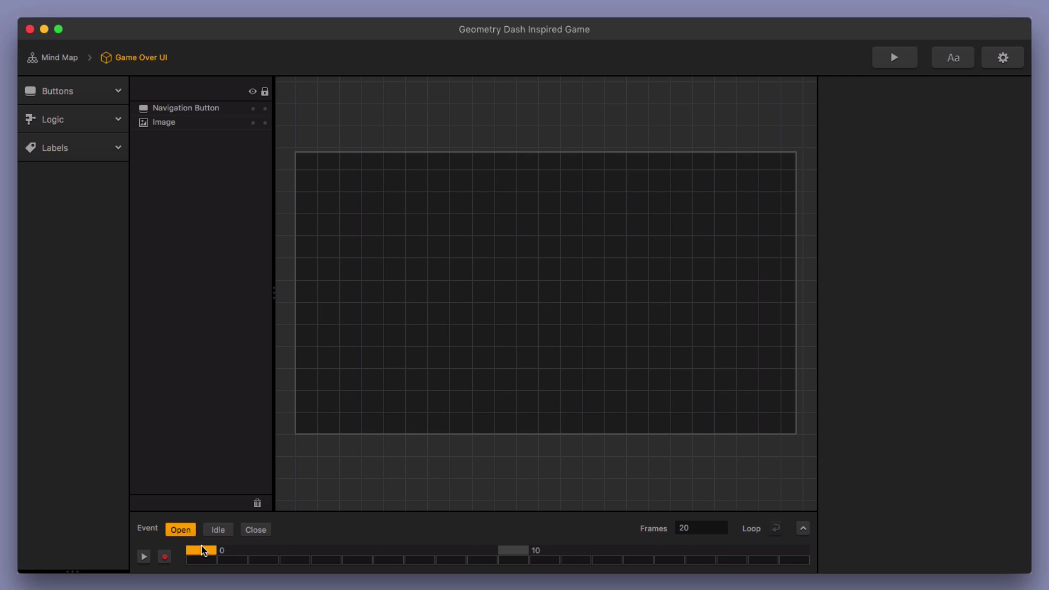
left_click(257, 530)
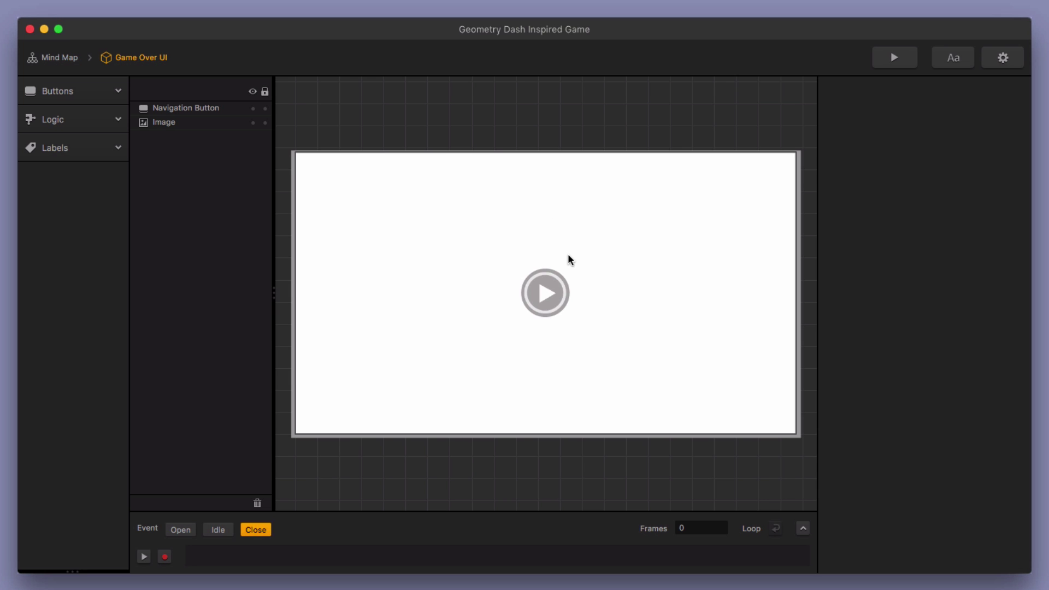
- Return to the mind map, open the 3D World node and select the Main Character cube in the Start section
left_click(59, 57)
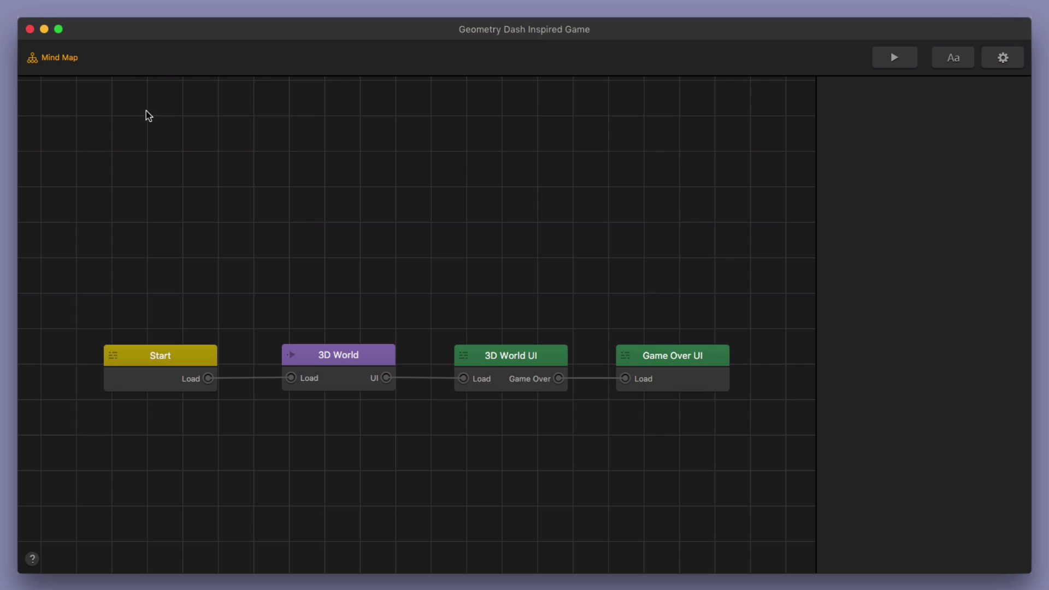
double_click(354, 358)
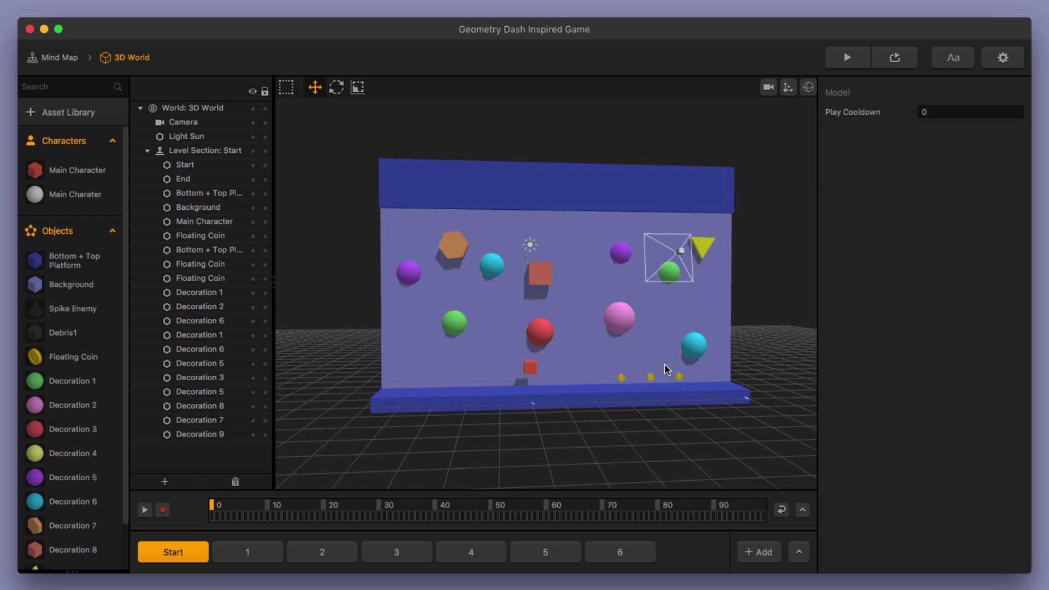
right_click_drag(667, 369, 640, 345)
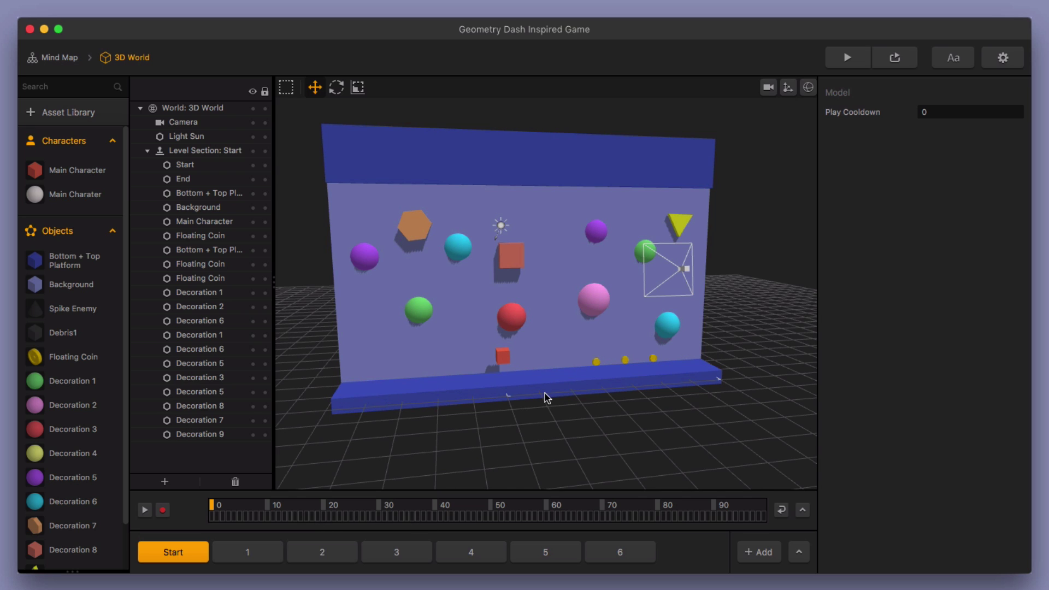
left_click(503, 360)
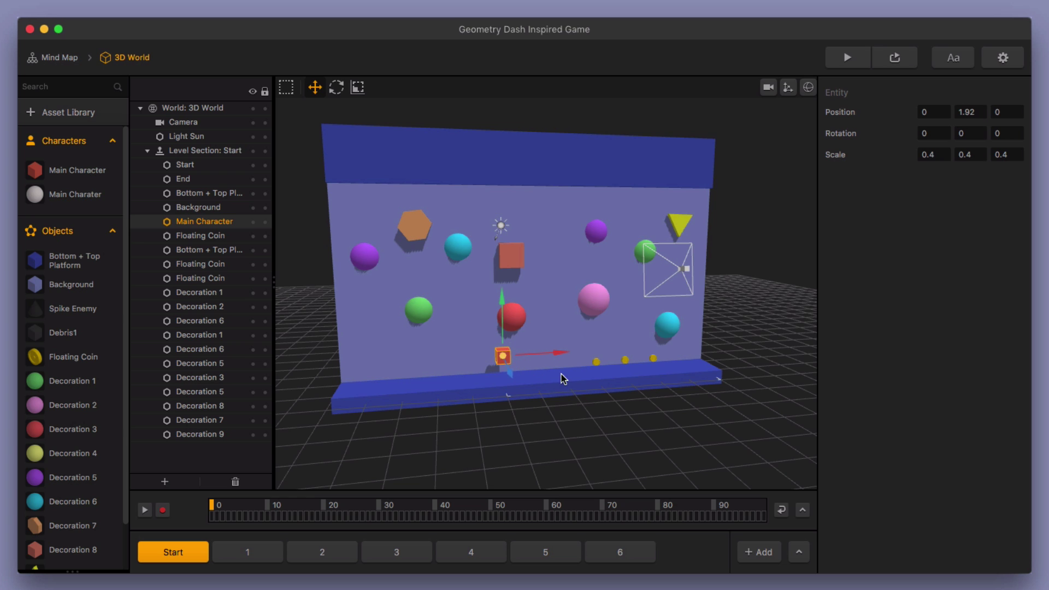
- Look through level sections 1 to 6 of the 3D World to compare their platforms, spikes and coins
left_click(265, 553)
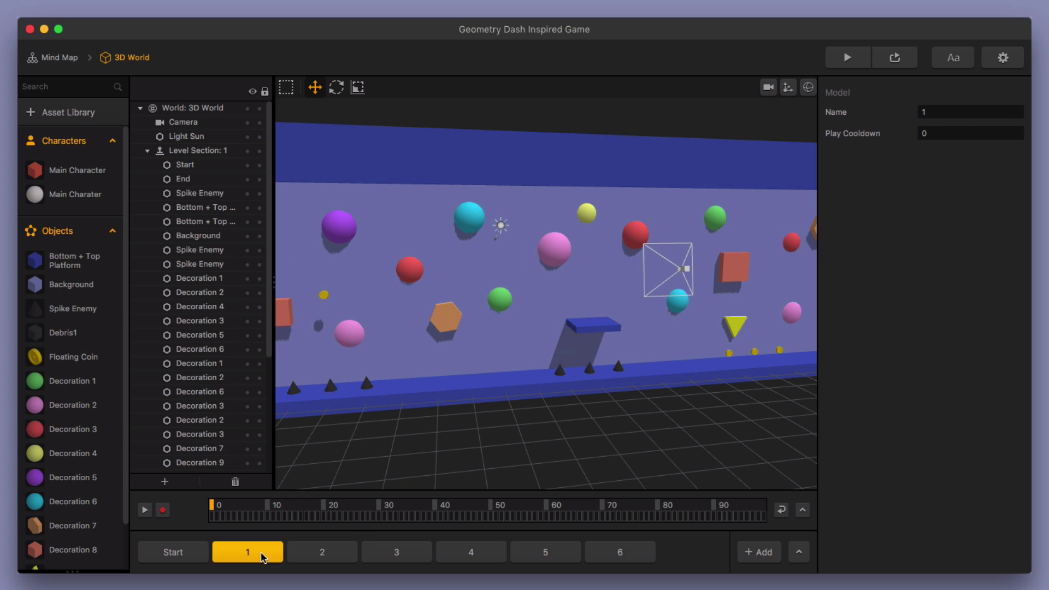
left_click(335, 553)
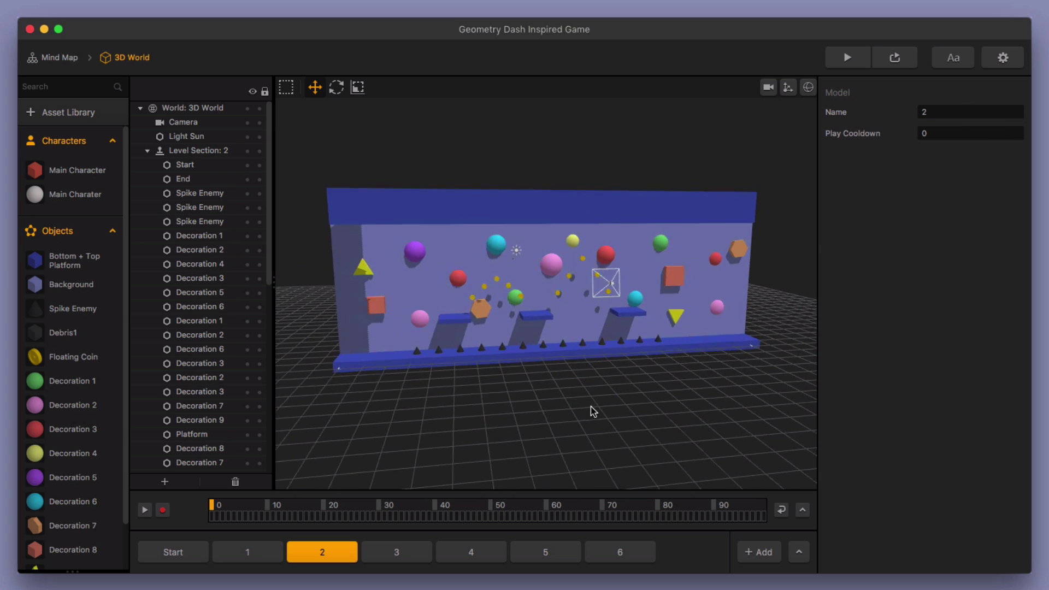
left_click(622, 557)
left_click(551, 555)
left_click(471, 553)
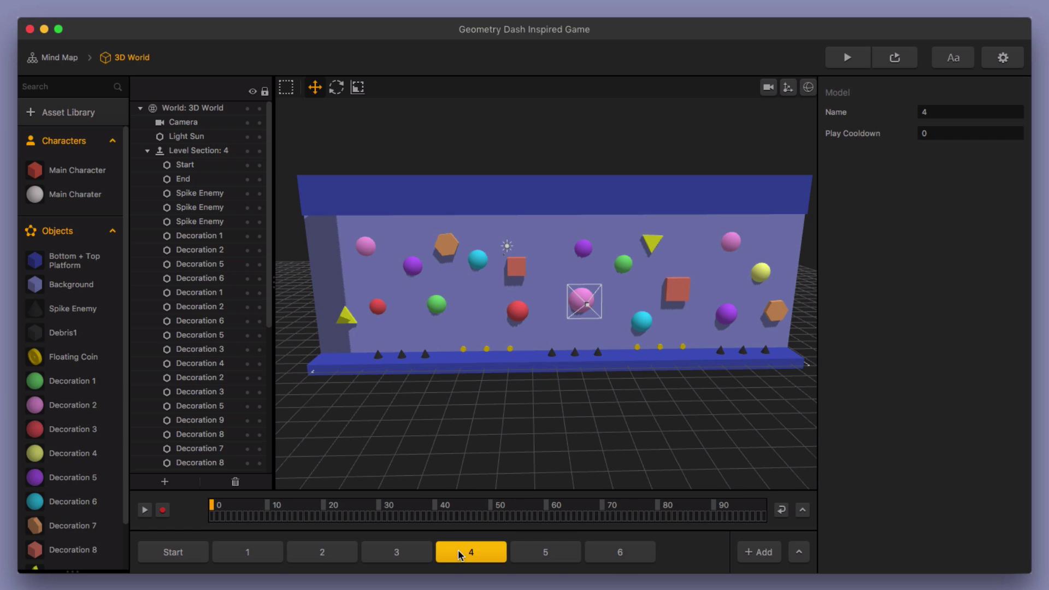
left_click(405, 557)
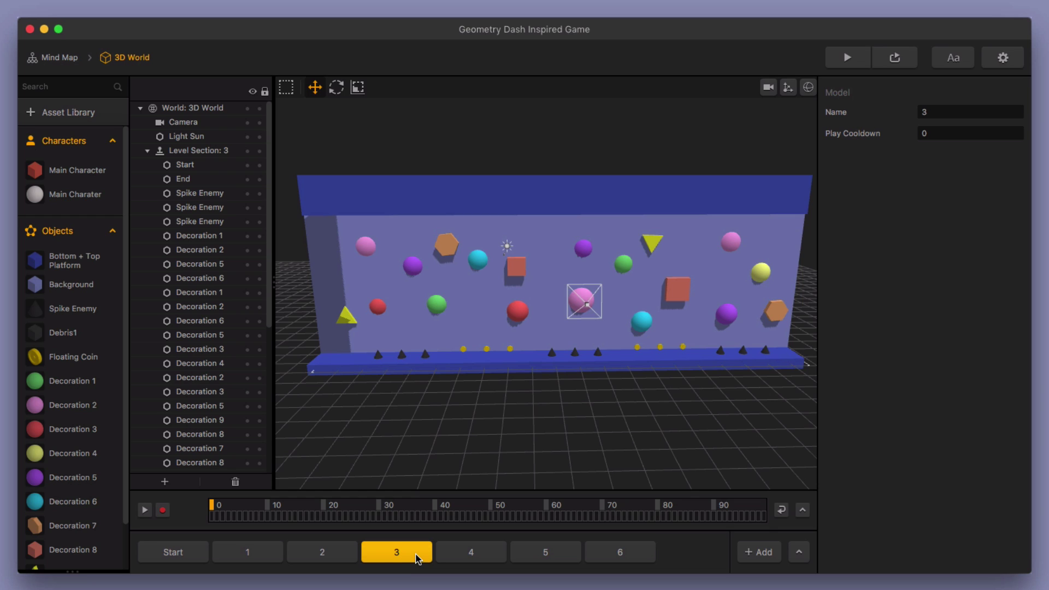
left_click(346, 555)
left_click(252, 554)
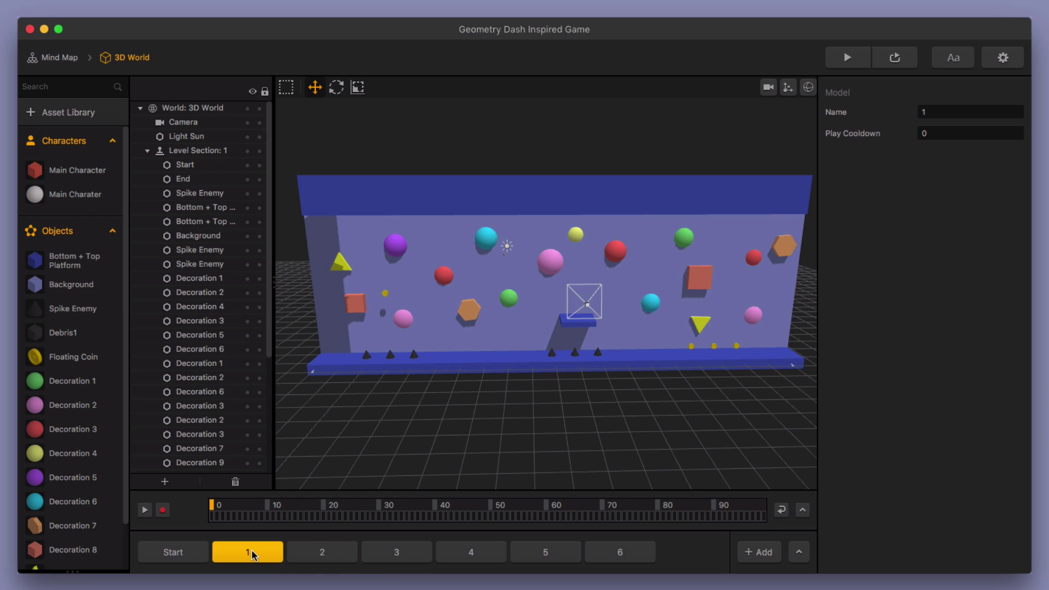
left_click(350, 555)
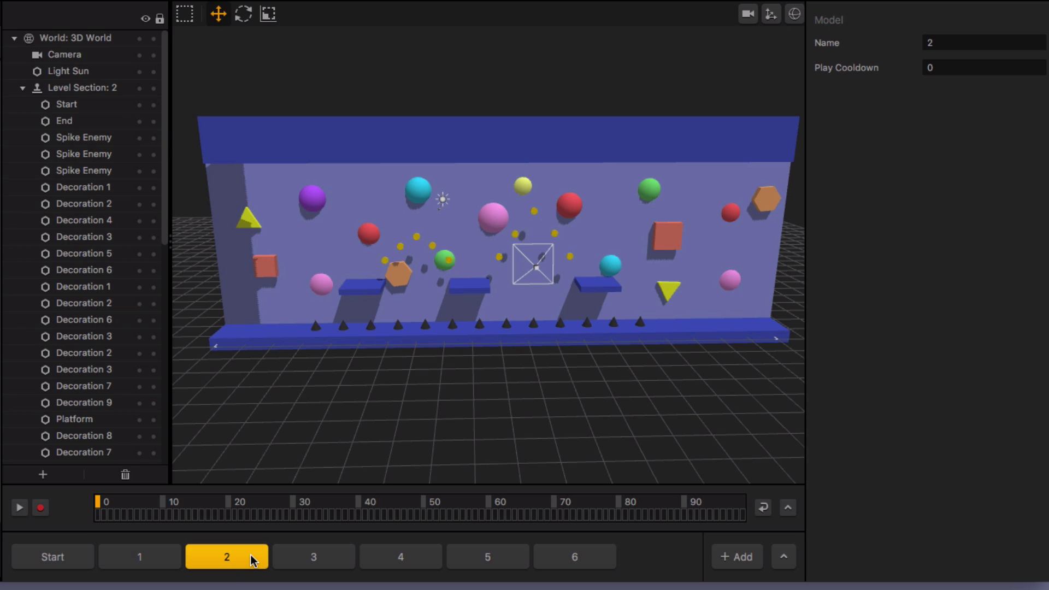
- Duplicate level section 6 and switch between the original and the copy to compare them
left_click(596, 559)
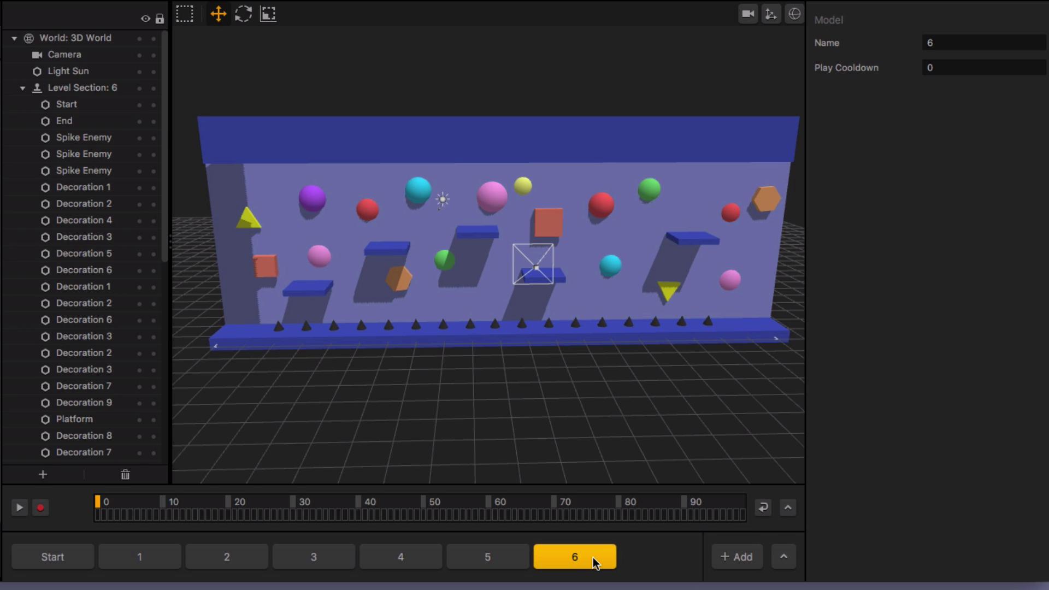
key("ctrl+d")
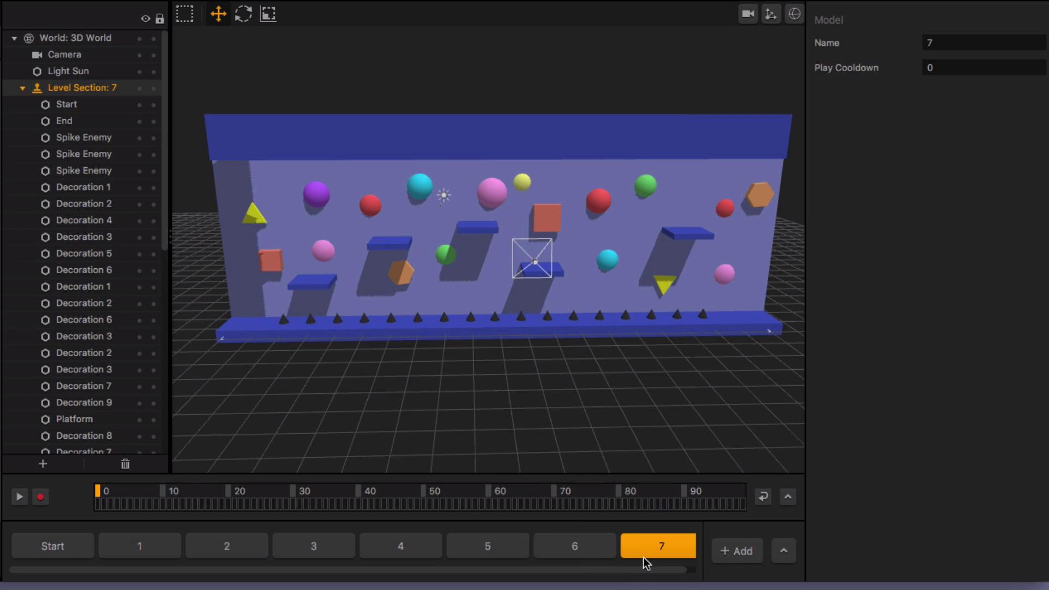
left_click(600, 552)
left_click(637, 552)
left_click(607, 551)
left_click(642, 553)
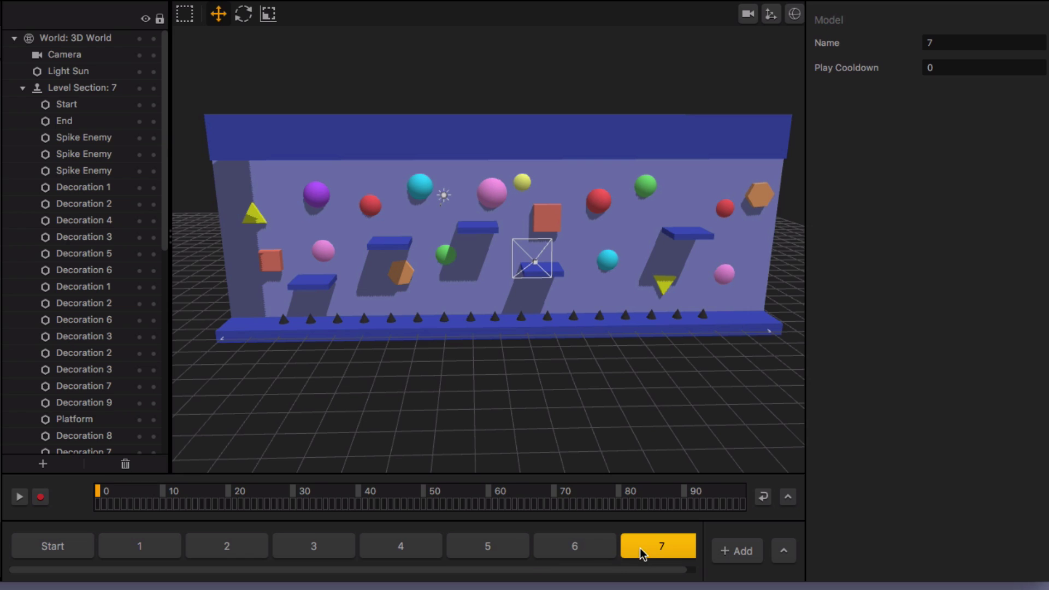
left_click(603, 554)
left_click(645, 551)
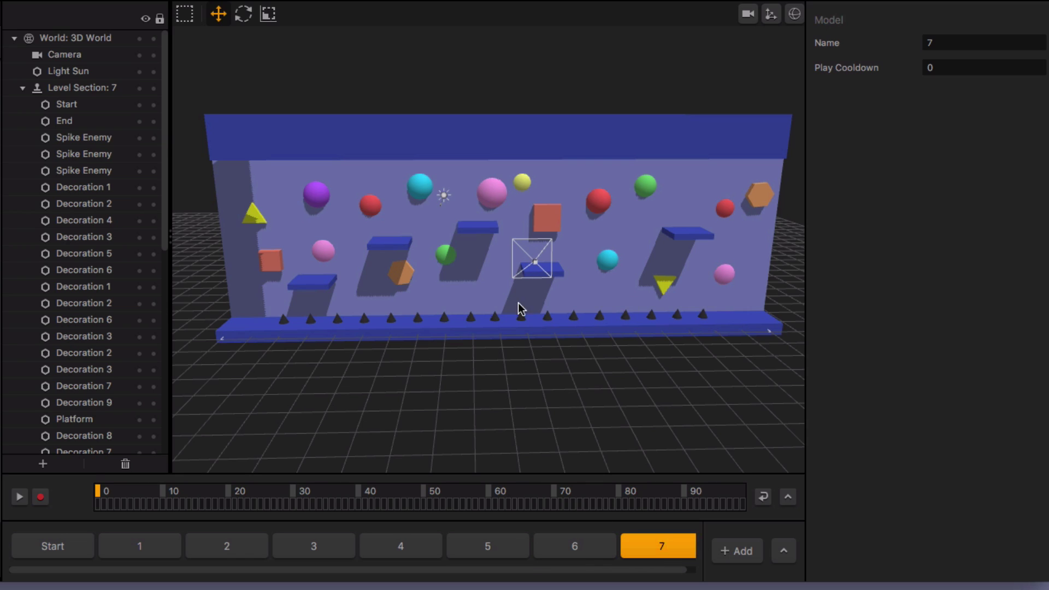
- In section 7, shift the middle-right platform right, lower the central one to about X 3.28, Y 2.77, and move the upper-left one to about X -2.14
left_click_drag(544, 268, 476, 248)
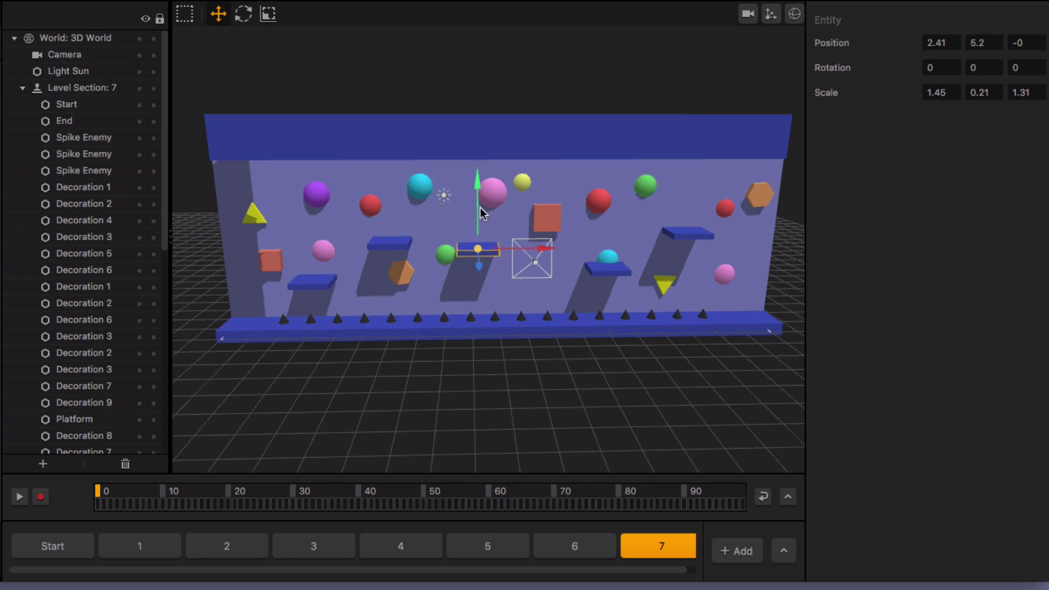
left_click_drag(481, 209, 469, 249)
left_click(390, 243)
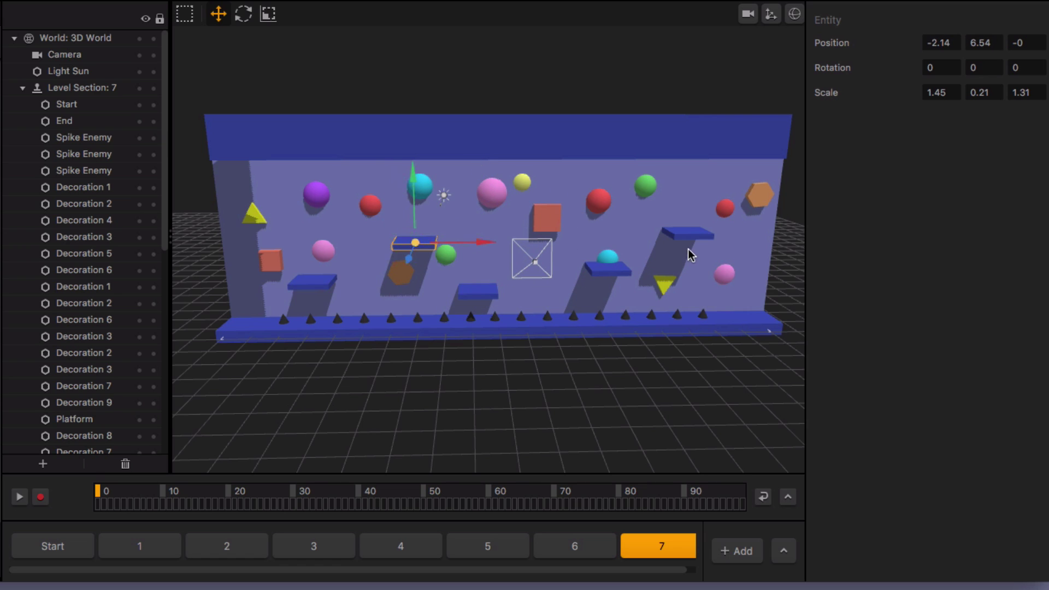
left_click_drag(476, 300, 533, 300)
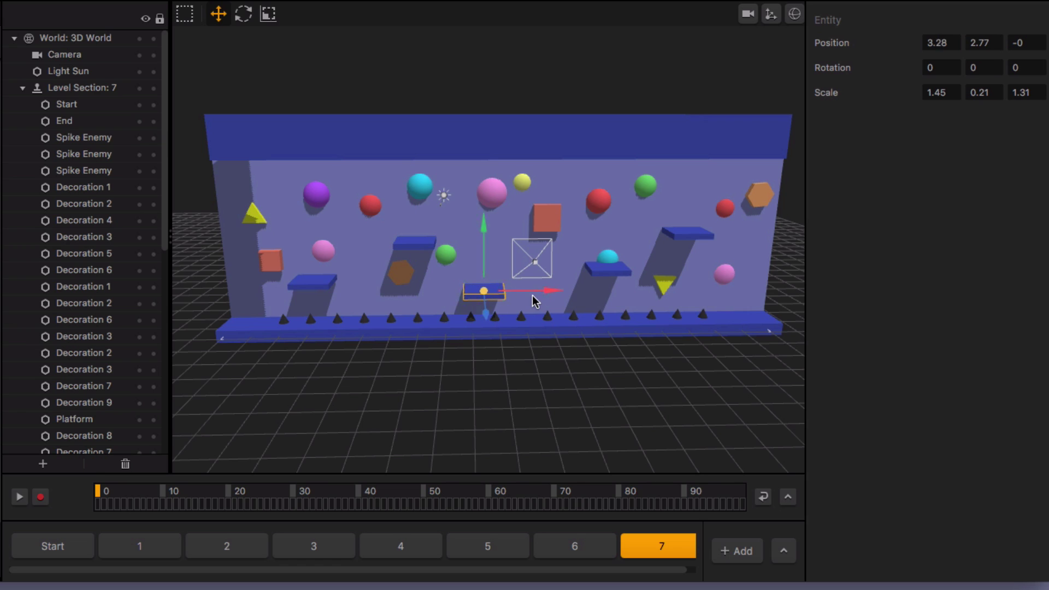
- Revisit level sections 6 and 4, return to the Start section and open the Main Character's node graph
left_click(522, 549)
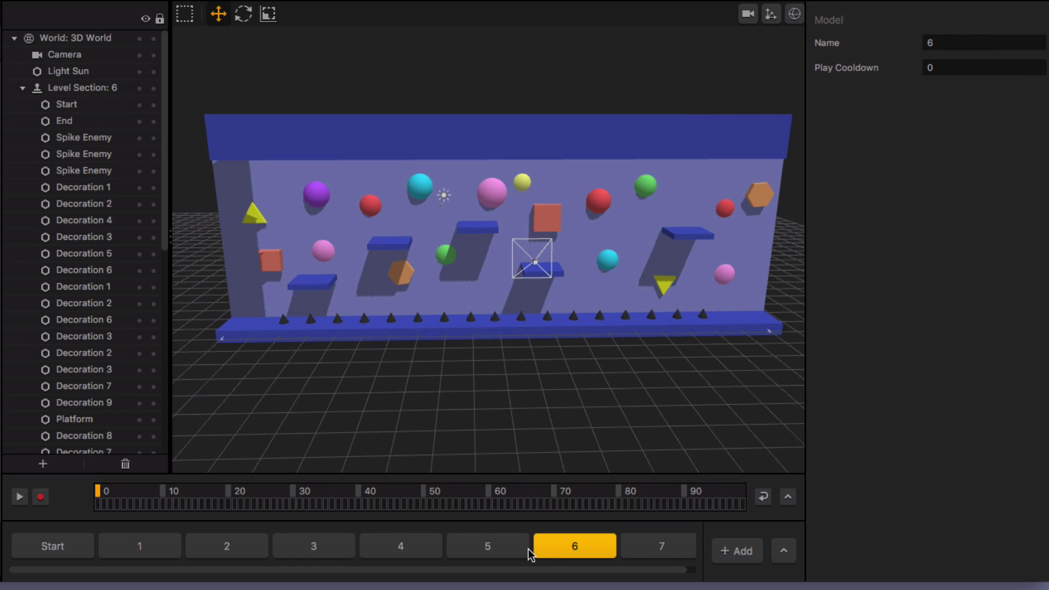
left_click(433, 549)
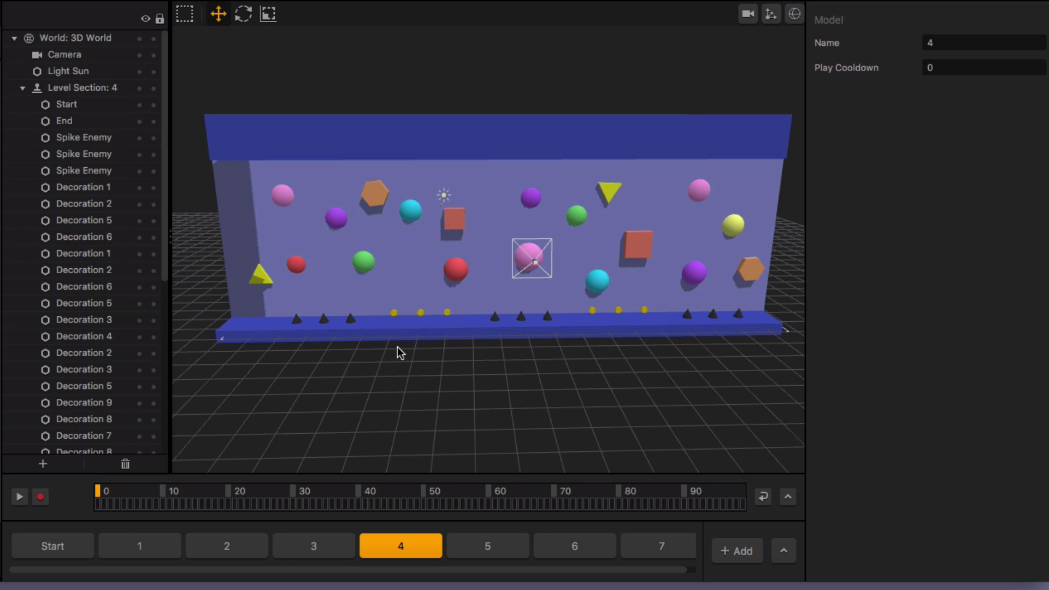
left_click(55, 550)
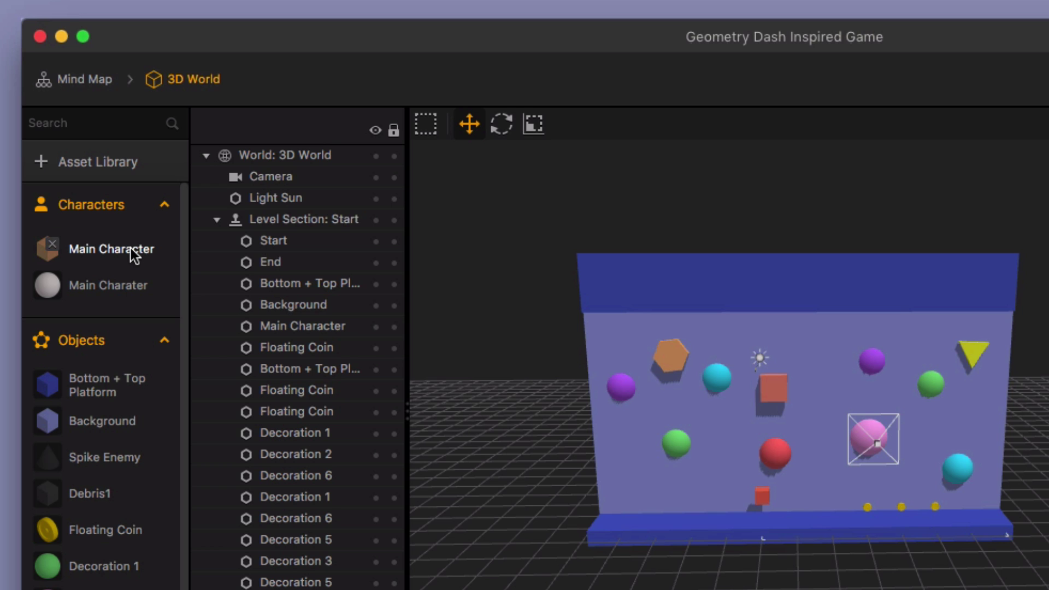
double_click(130, 248)
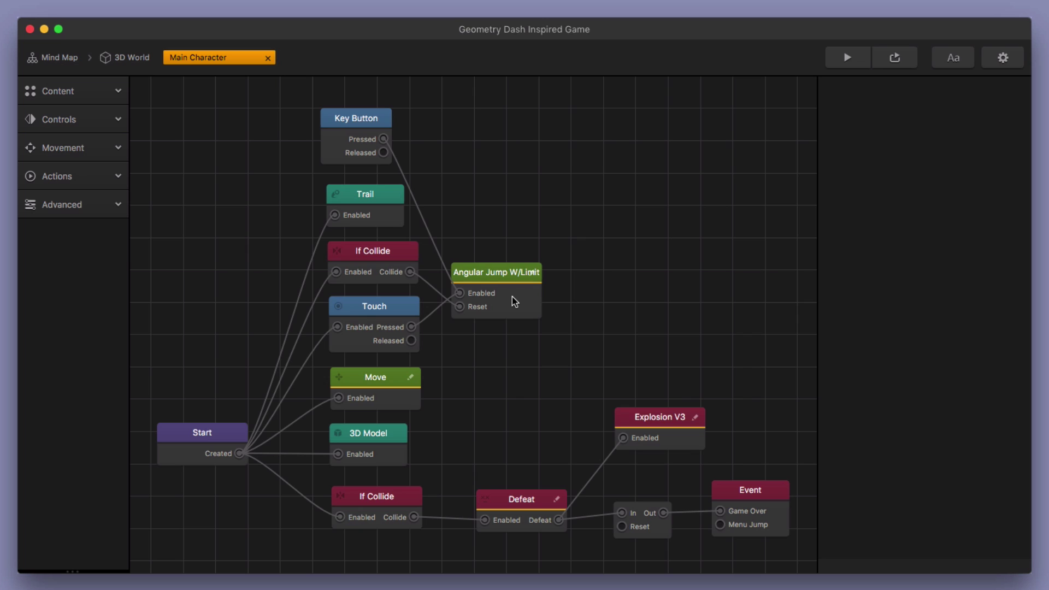
- Open the script of the Angular Jump W/Limit node, widen the code area, and view the attribute types without adding one
left_click(513, 297)
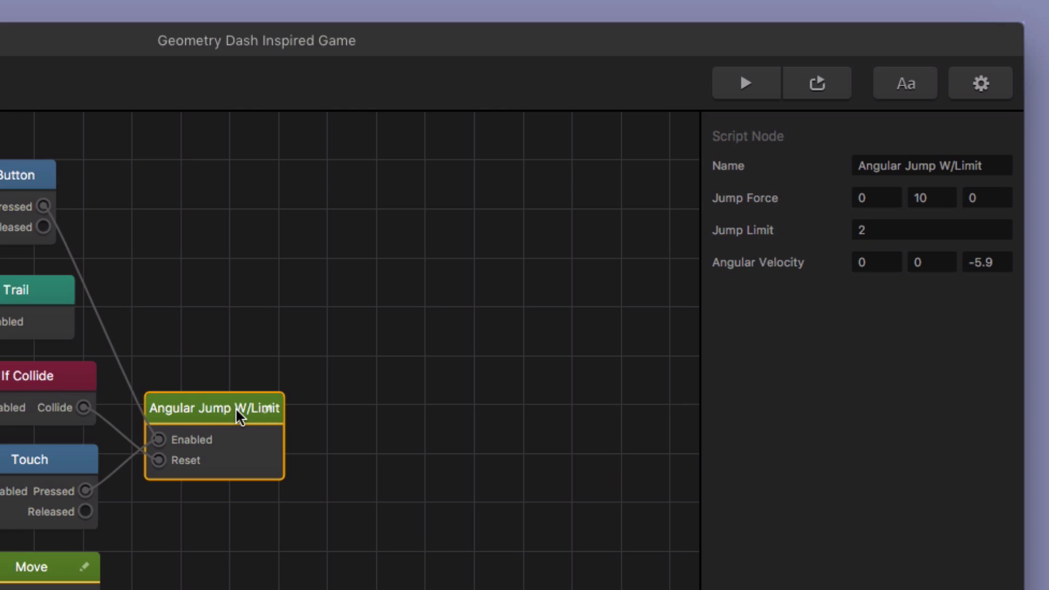
double_click(267, 408)
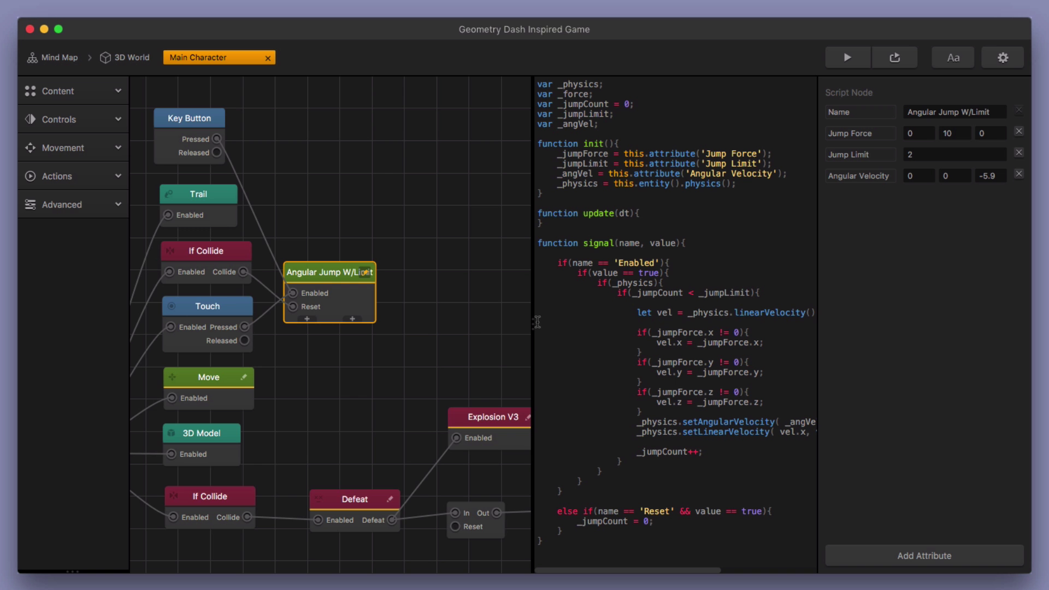
left_click_drag(537, 322, 379, 319)
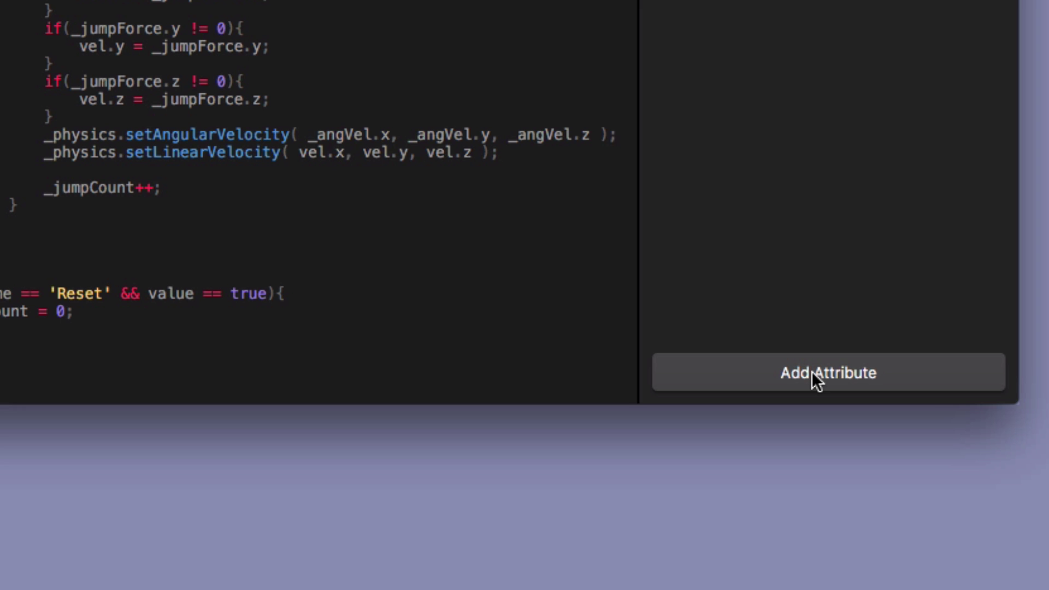
left_click(812, 374)
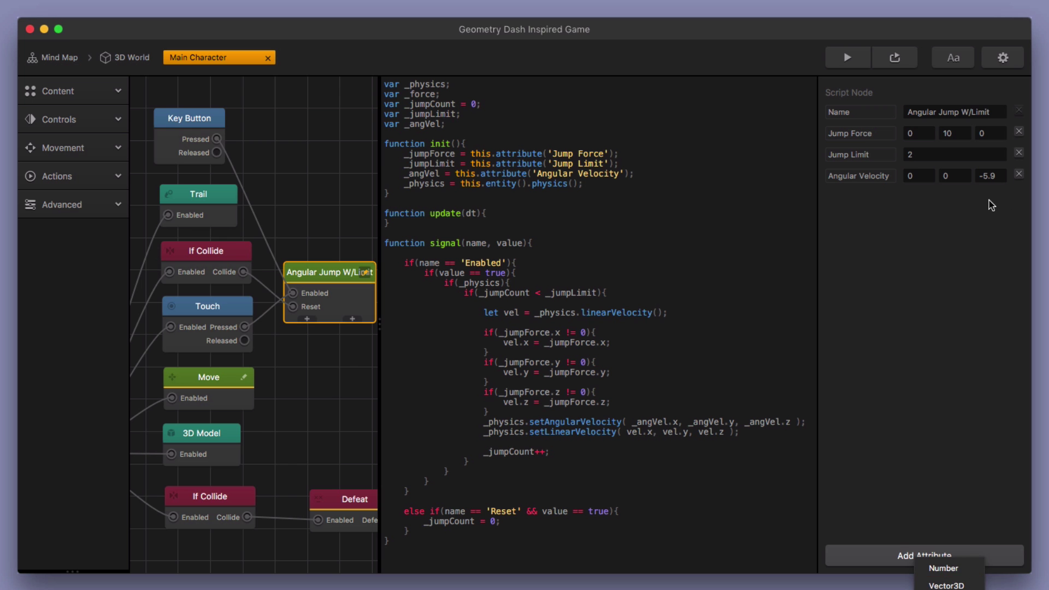
key("Escape")
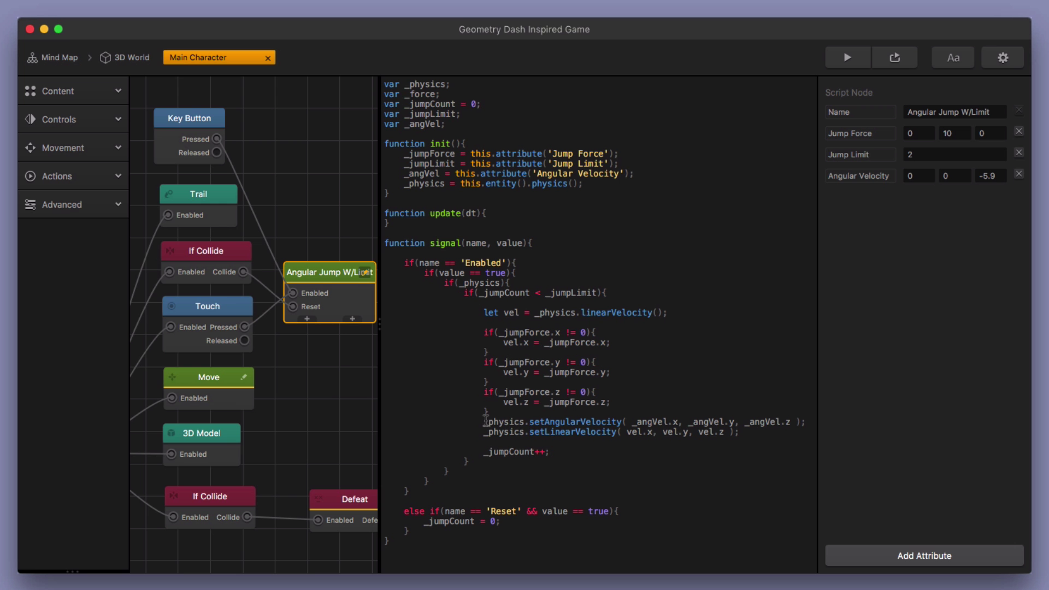
- Highlight the whole _physics.setAngularVelocity line in the jump script, and clear the selection
left_click_drag(484, 422, 792, 422)
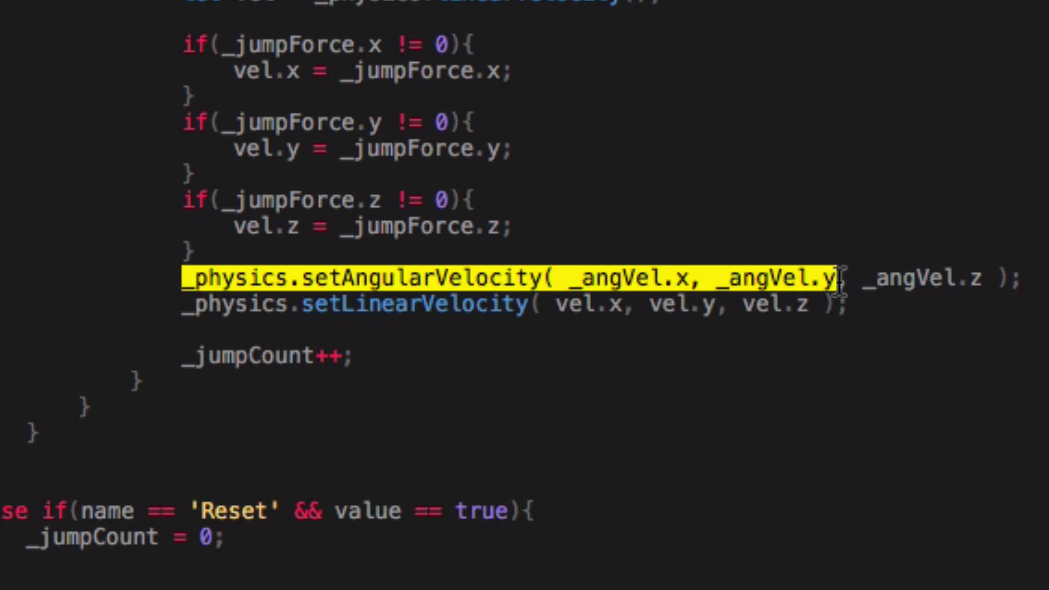
left_click_drag(984, 279, 1020, 278)
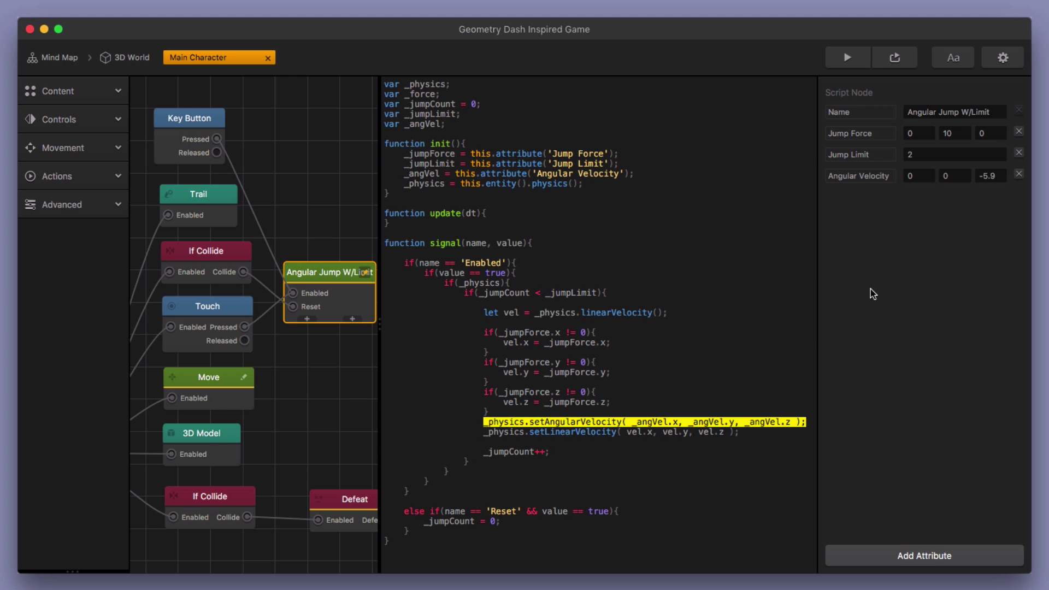
left_click(793, 316)
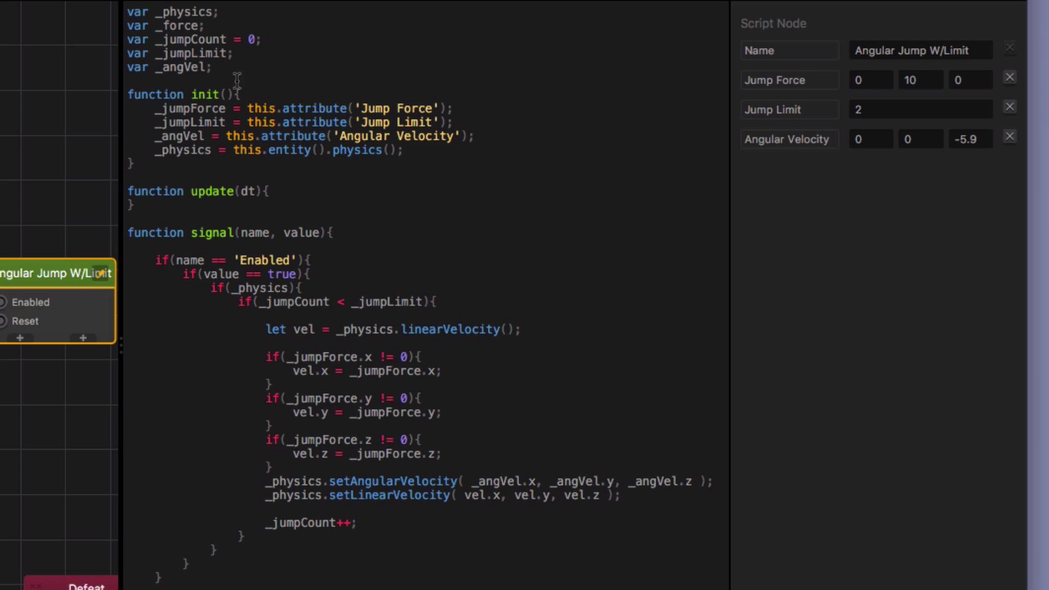
- Highlight the _angVel variable declaration and its Angular Velocity assignment in init, ending on the declaration
left_click_drag(213, 67, 127, 67)
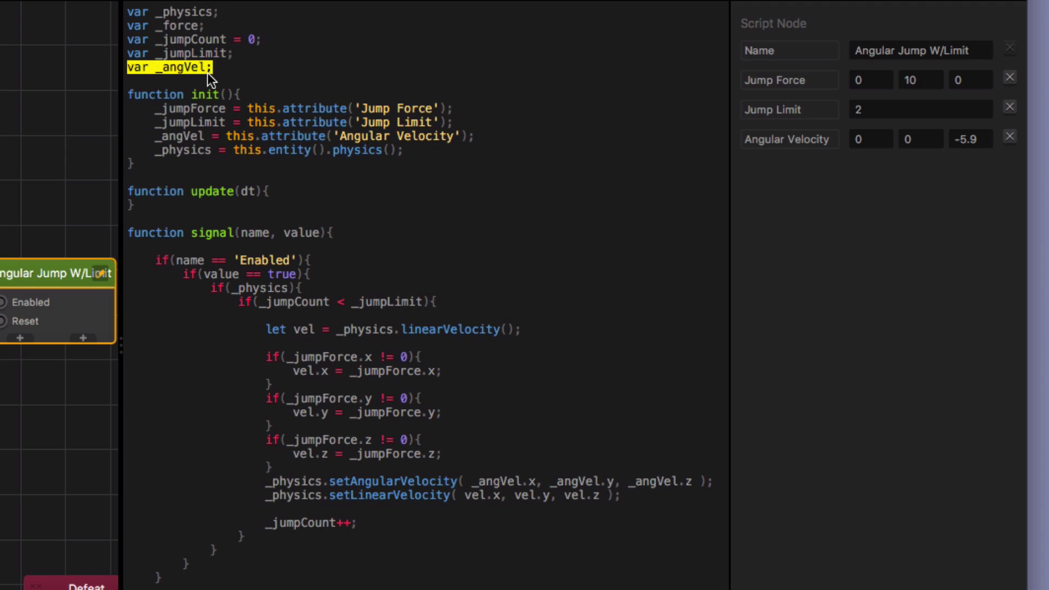
left_click(211, 151)
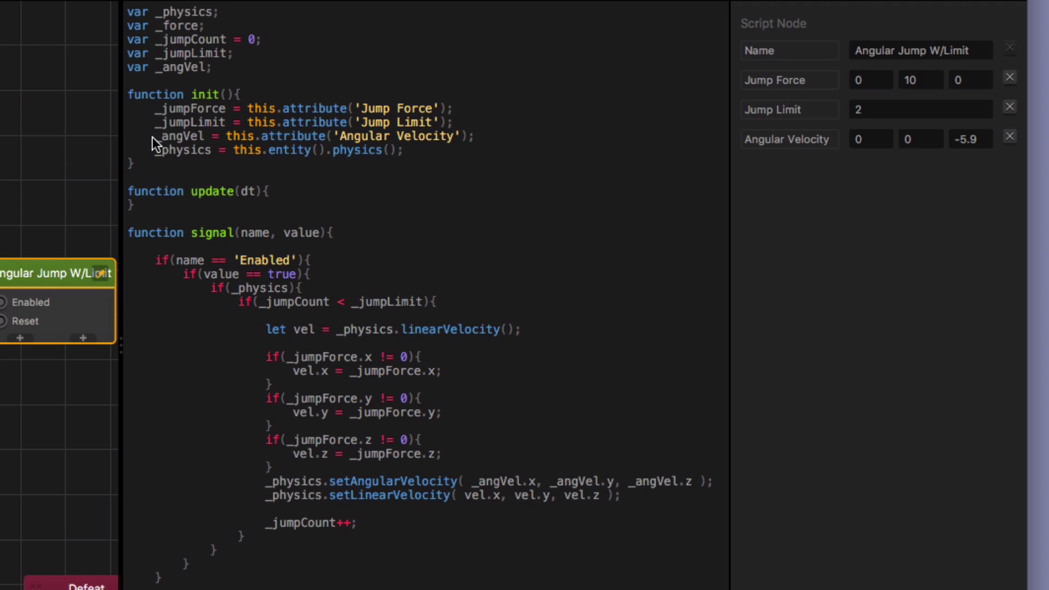
left_click_drag(153, 136, 417, 137)
left_click(127, 67)
left_click_drag(175, 70, 216, 69)
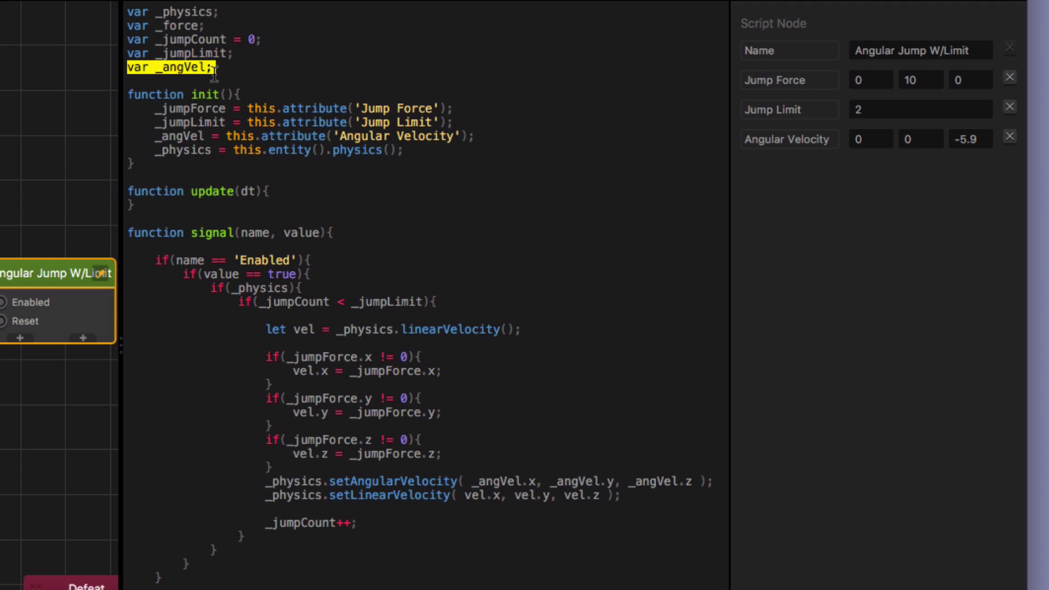
- Highlight the _angVel assignment in init and the whole _physics.setAngularVelocity line in the signal function, and clear the selection
left_click_drag(155, 137, 488, 138)
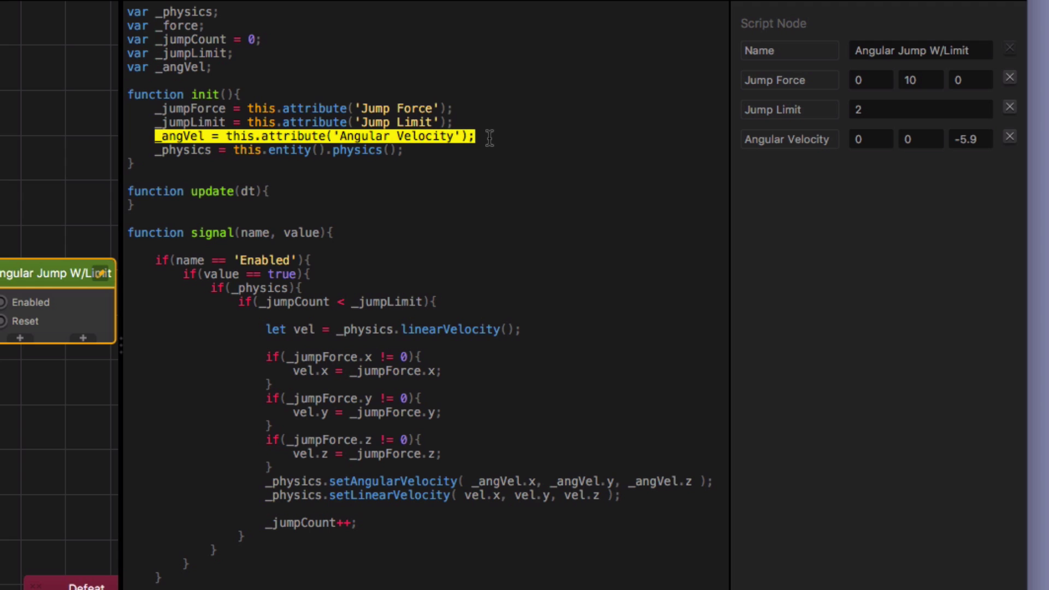
left_click(449, 207)
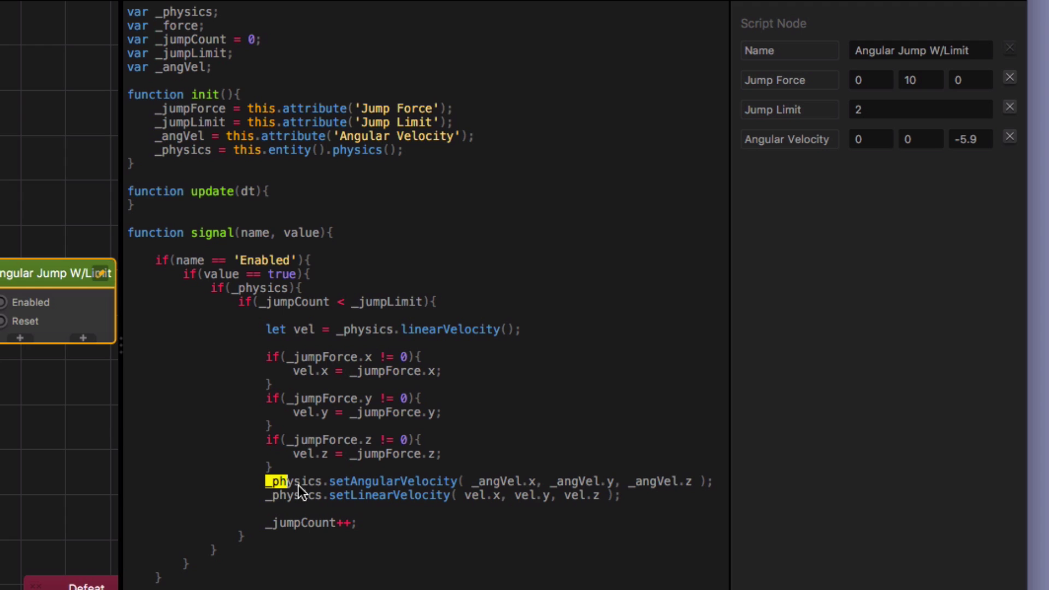
left_click_drag(369, 480, 554, 481)
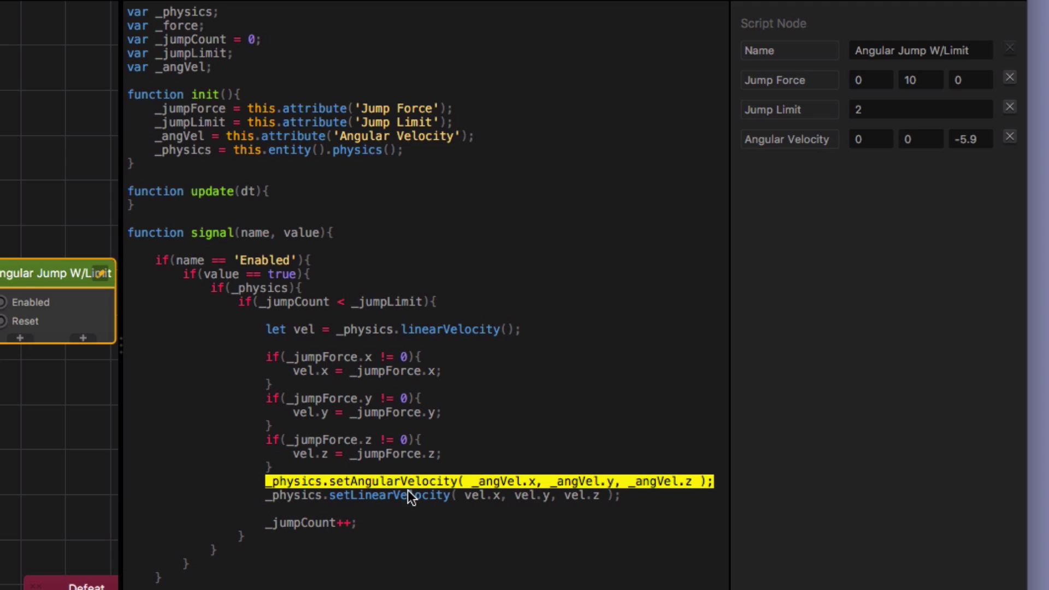
left_click(473, 481)
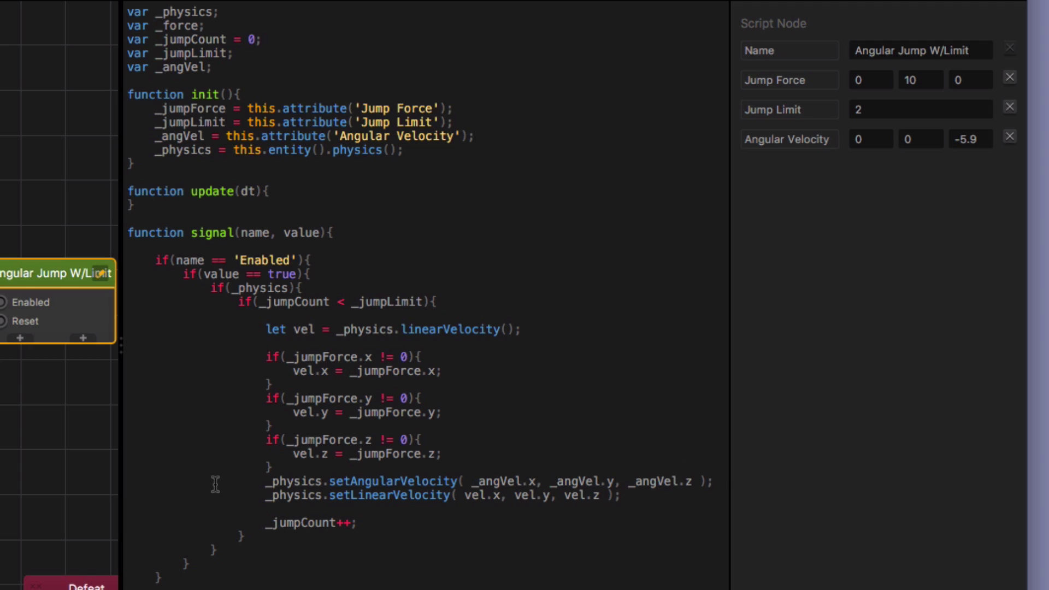
- Comment out the _physics.setAngularVelocity line with //, play-test the character's jumps in the preview, and close the preview
left_click(267, 484)
type("//")
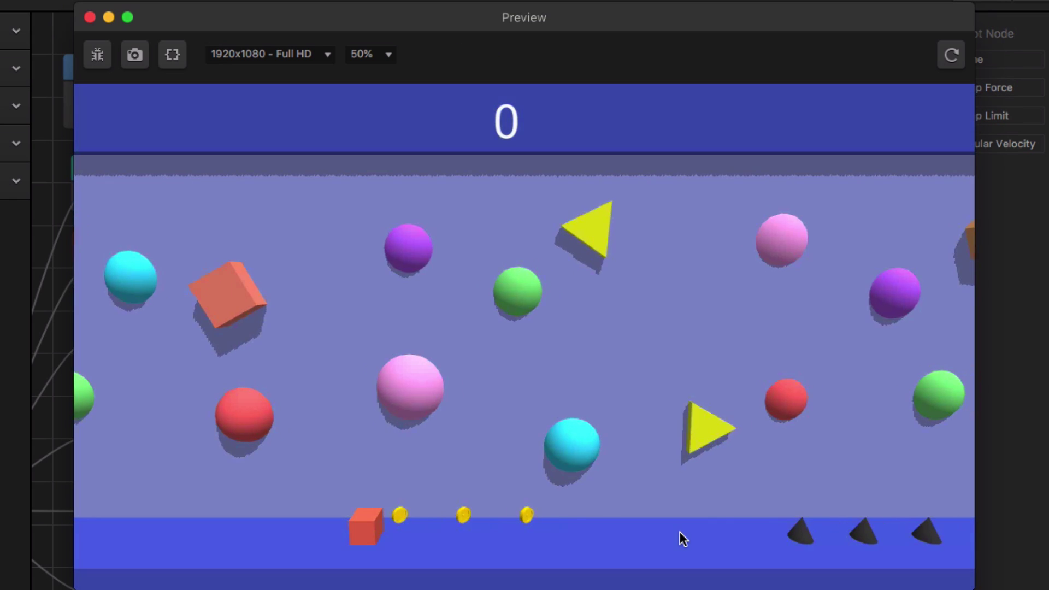
left_click(676, 528)
left_click(671, 525)
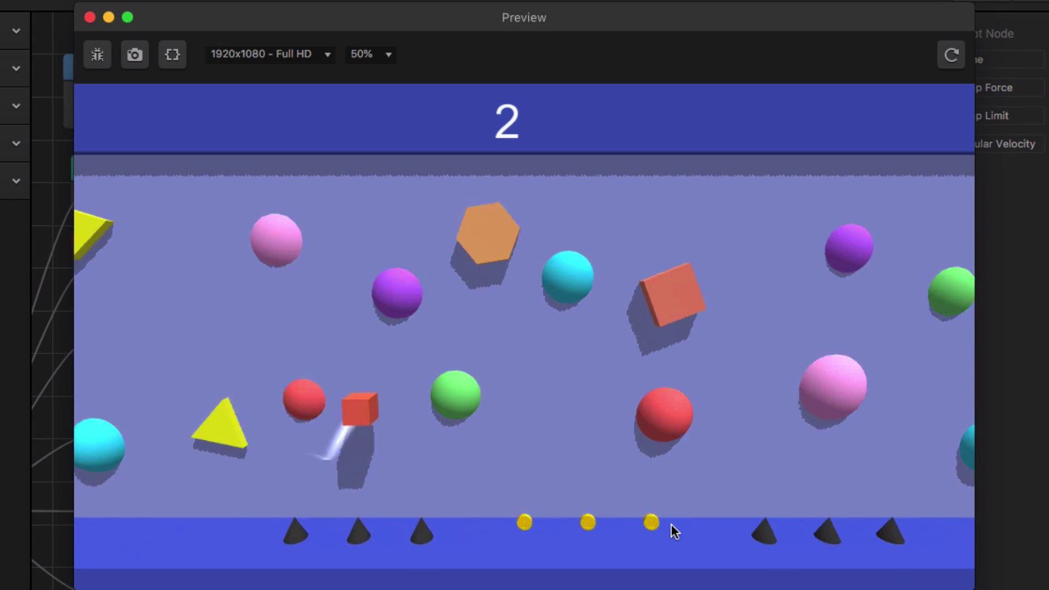
left_click(672, 525)
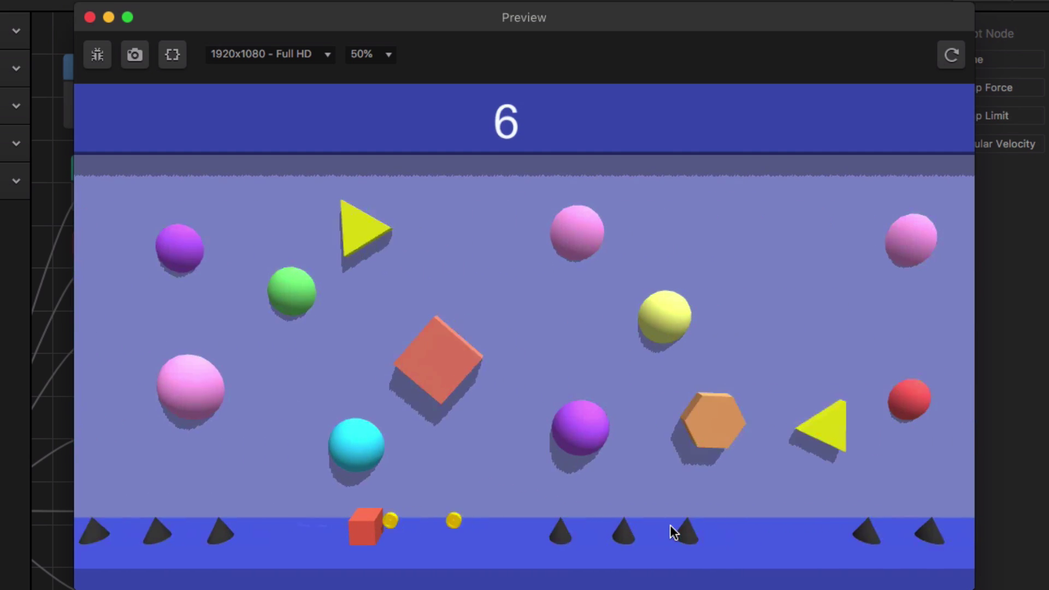
left_click(670, 524)
left_click(670, 525)
left_click(670, 526)
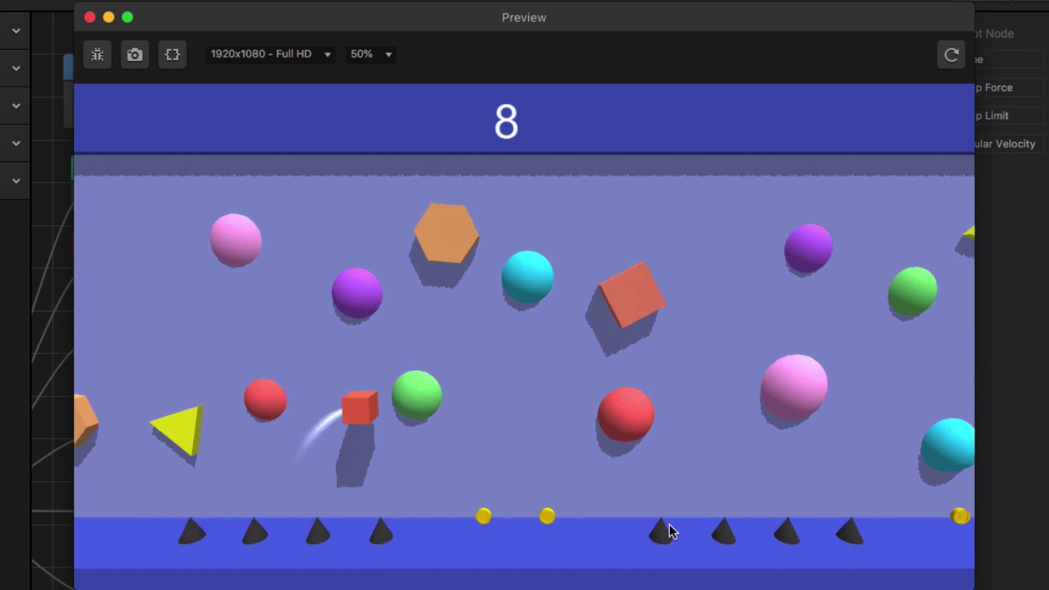
left_click(670, 525)
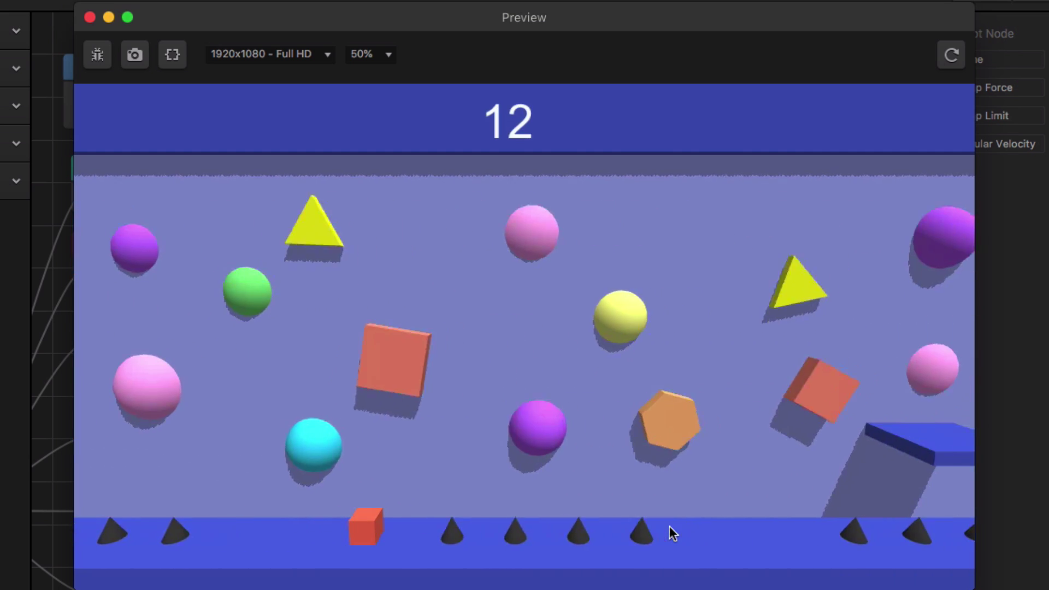
left_click(668, 527)
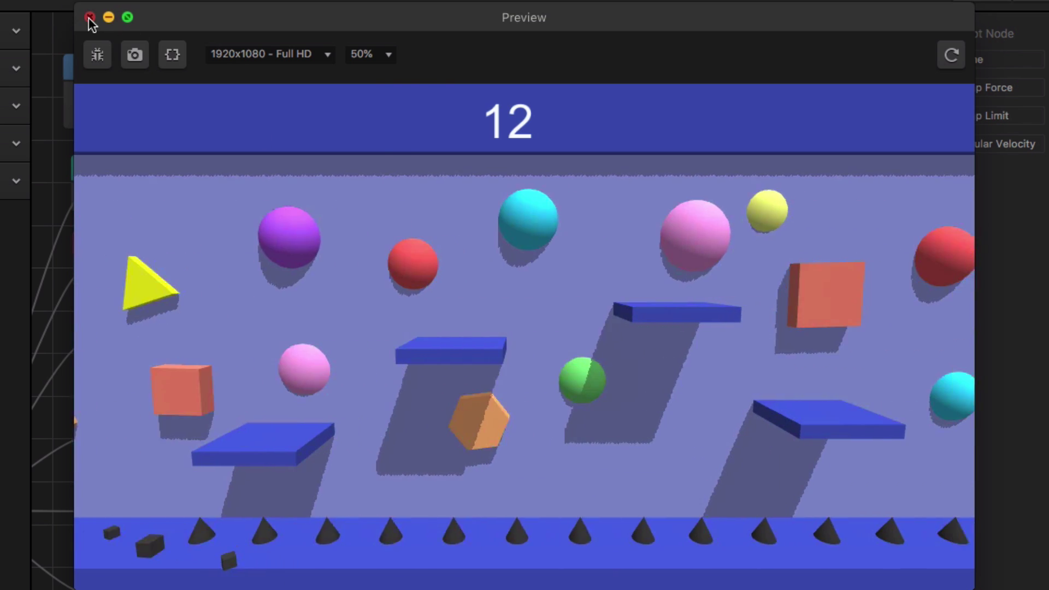
left_click(90, 17)
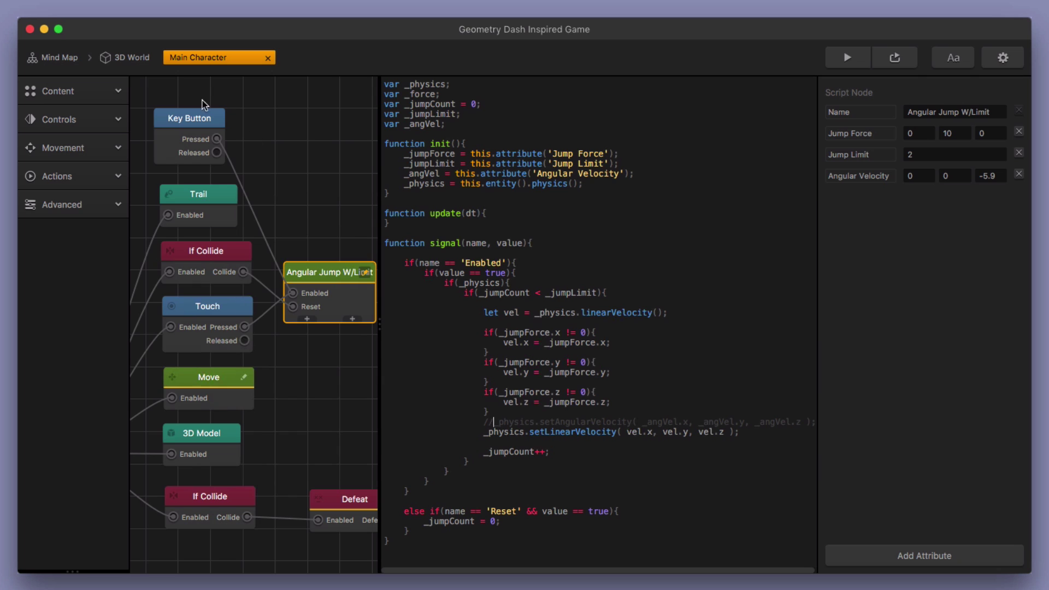
- Remove the // in front of the _physics.setAngularVelocity line to reactivate it
left_click(492, 422)
key("BackSpace")
key("BackSpace")
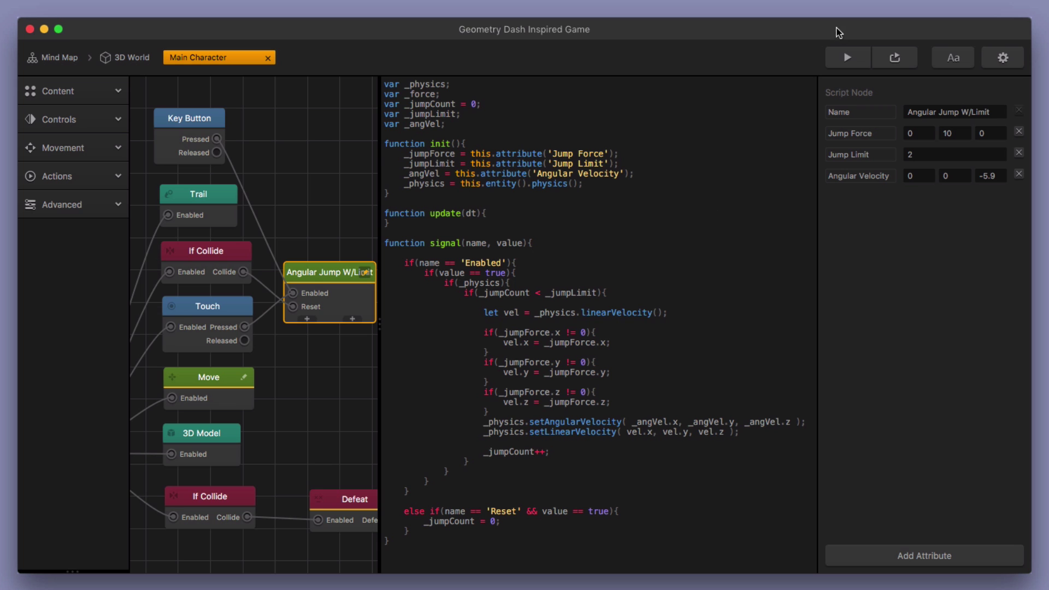
- Play-test the character's jumps over spikes and platforms with the setAngularVelocity line active, and close the preview
left_click(846, 60)
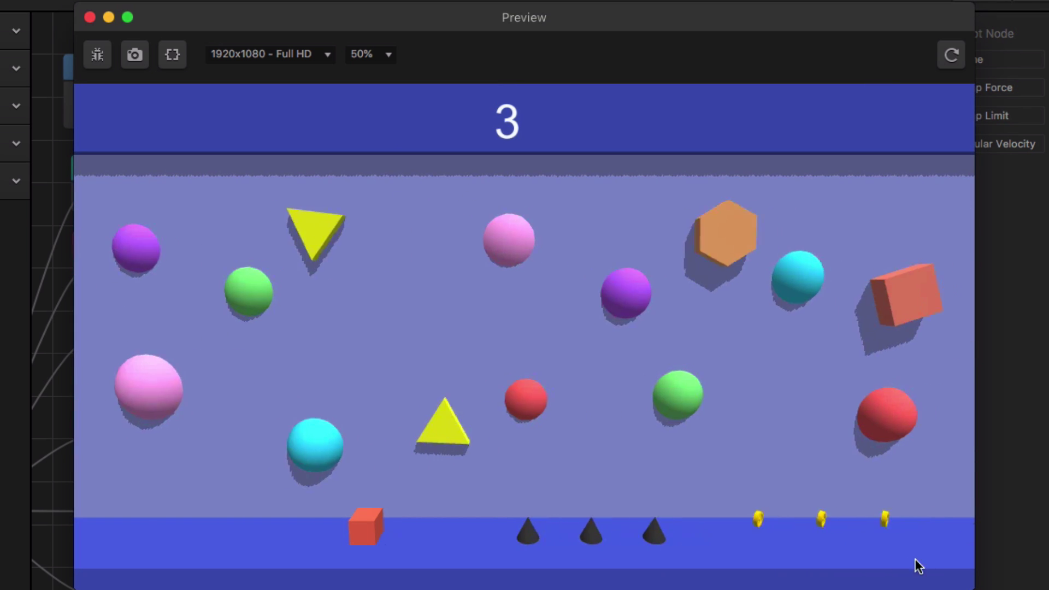
left_click(923, 566)
left_click(928, 567)
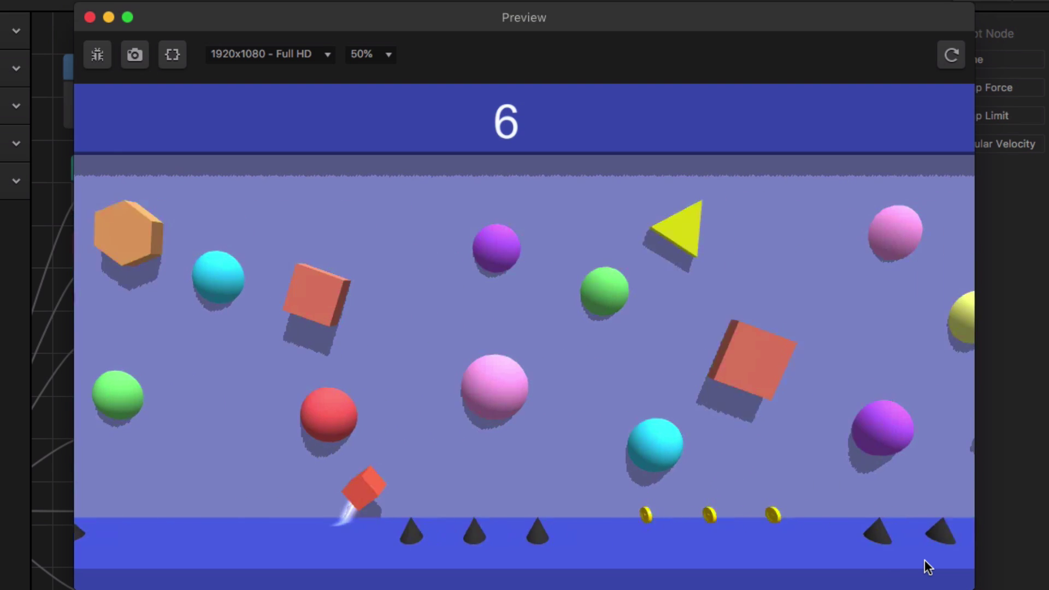
left_click(928, 567)
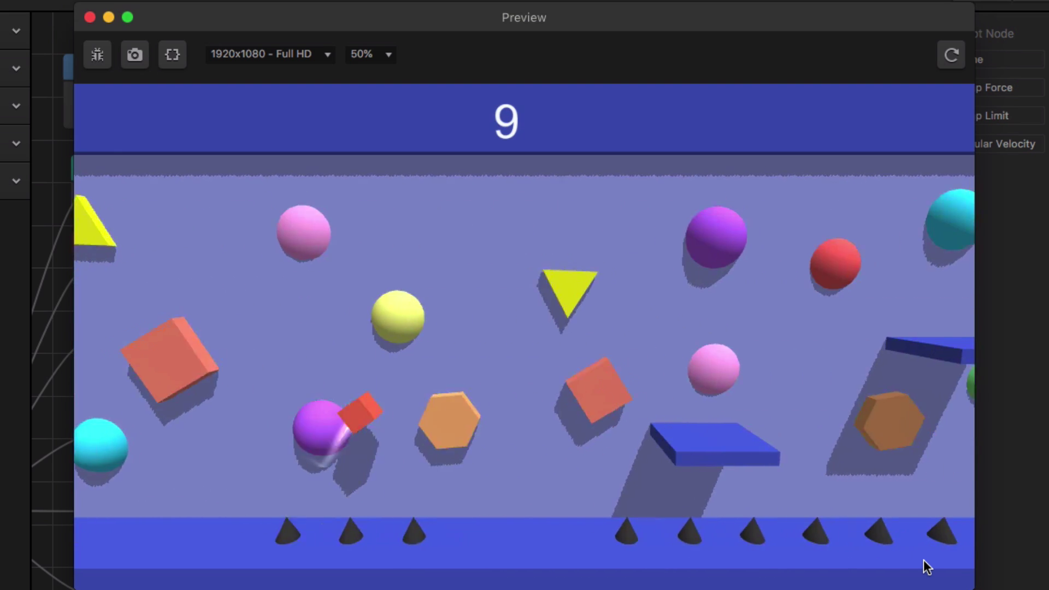
left_click(927, 567)
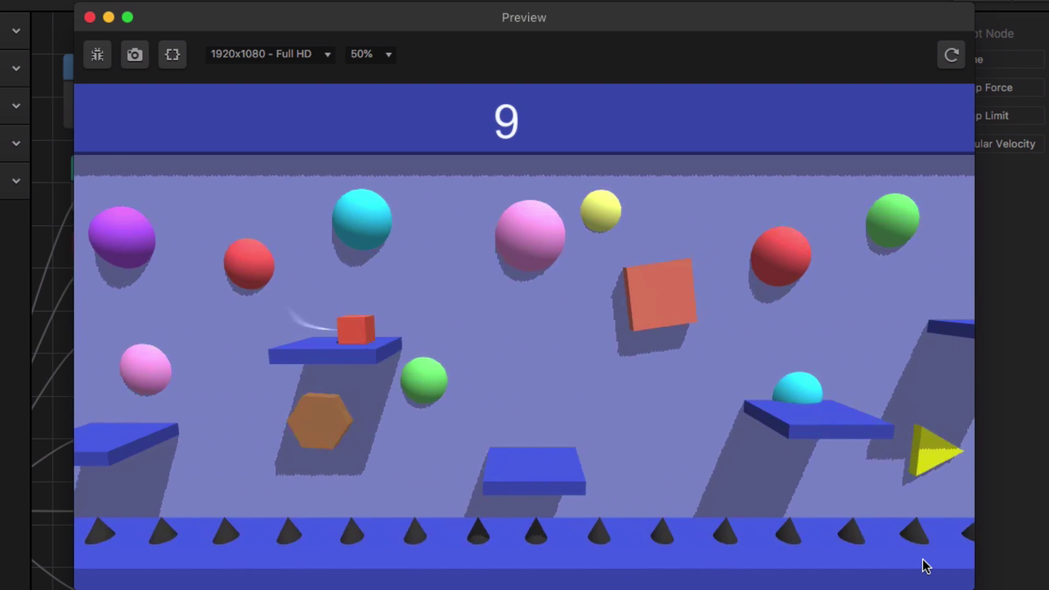
left_click(926, 567)
left_click(926, 566)
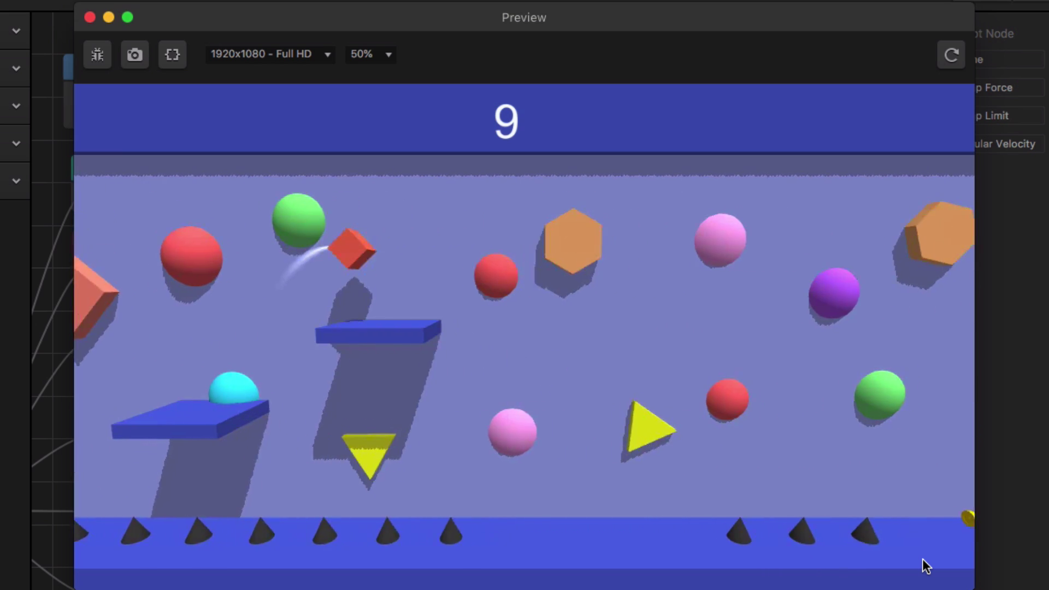
left_click(926, 567)
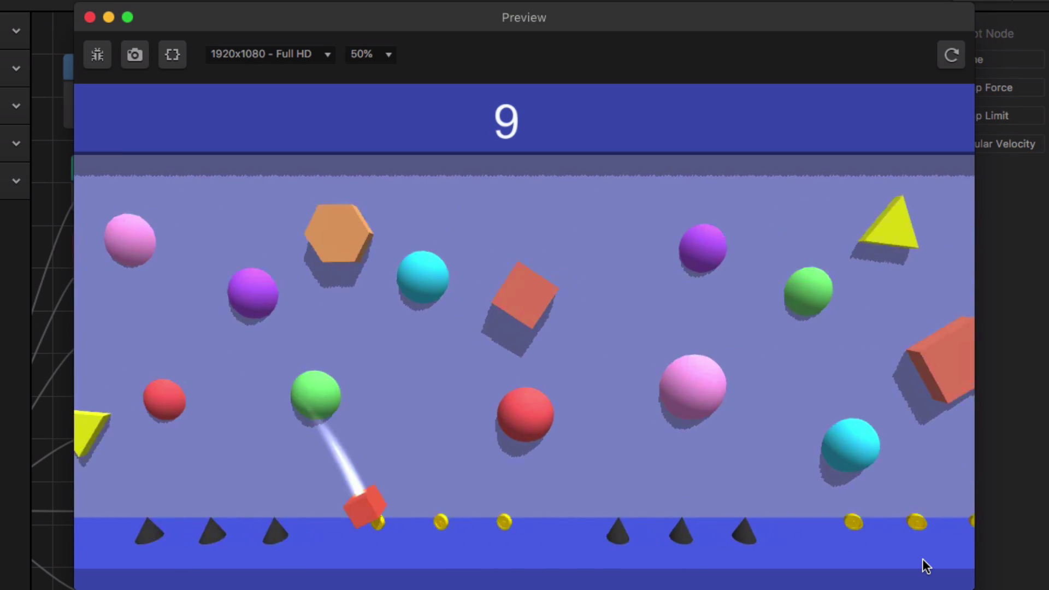
left_click(927, 566)
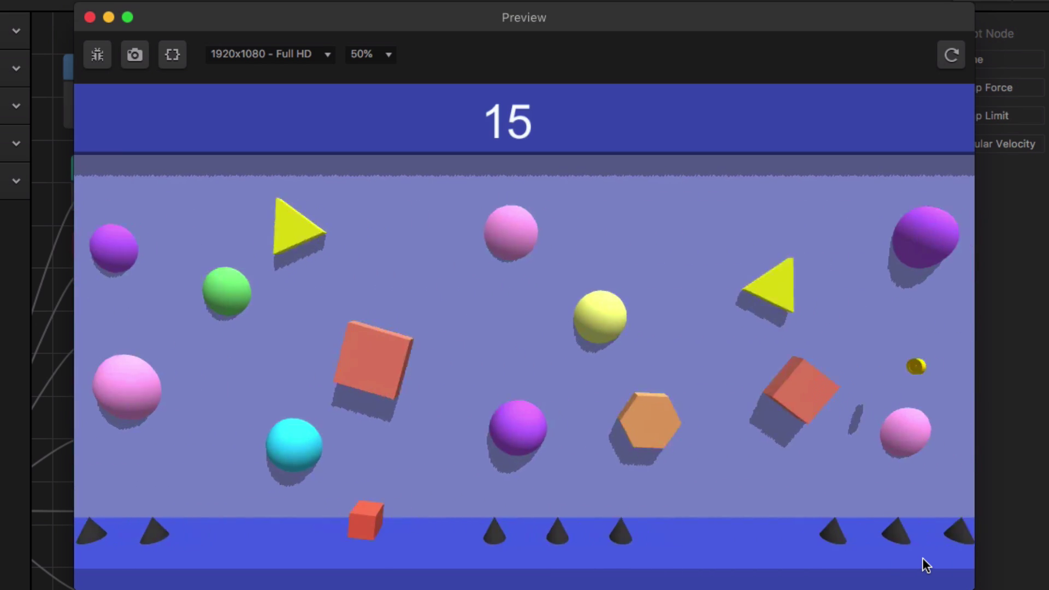
left_click(927, 567)
left_click(927, 567)
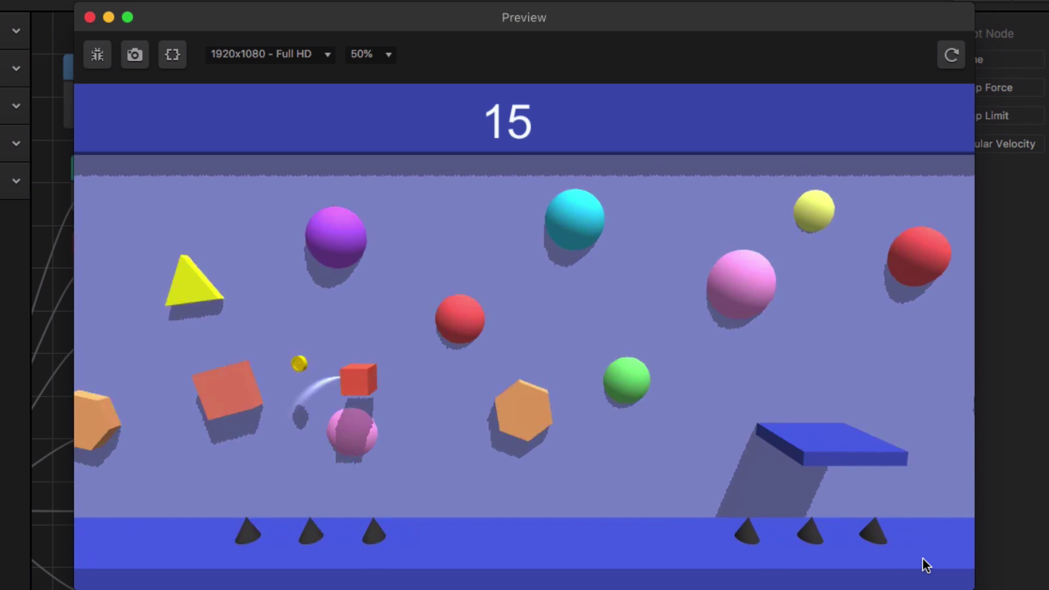
left_click(88, 17)
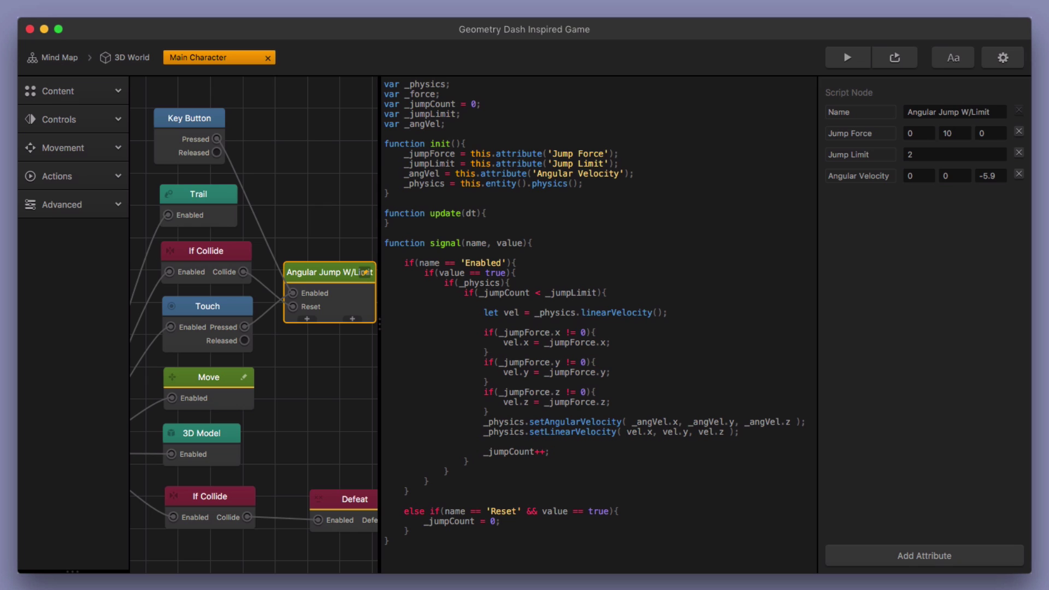
- Close the script's code area, move the Angular Jump W/Limit node farther from its input nodes, and nudge the Key Button node
left_click(379, 326)
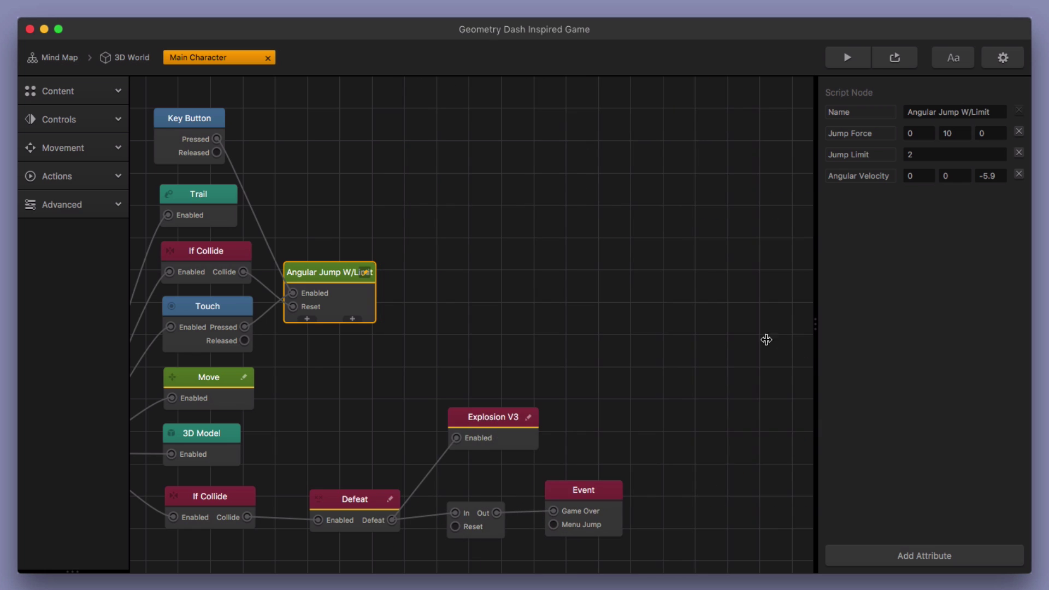
left_click(530, 351)
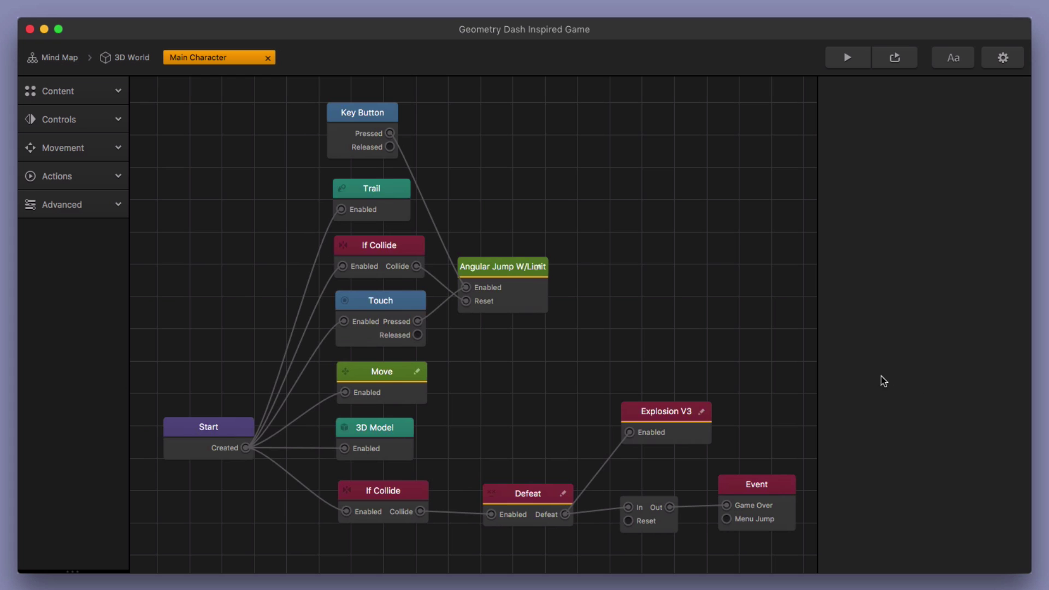
left_click_drag(494, 268, 517, 257)
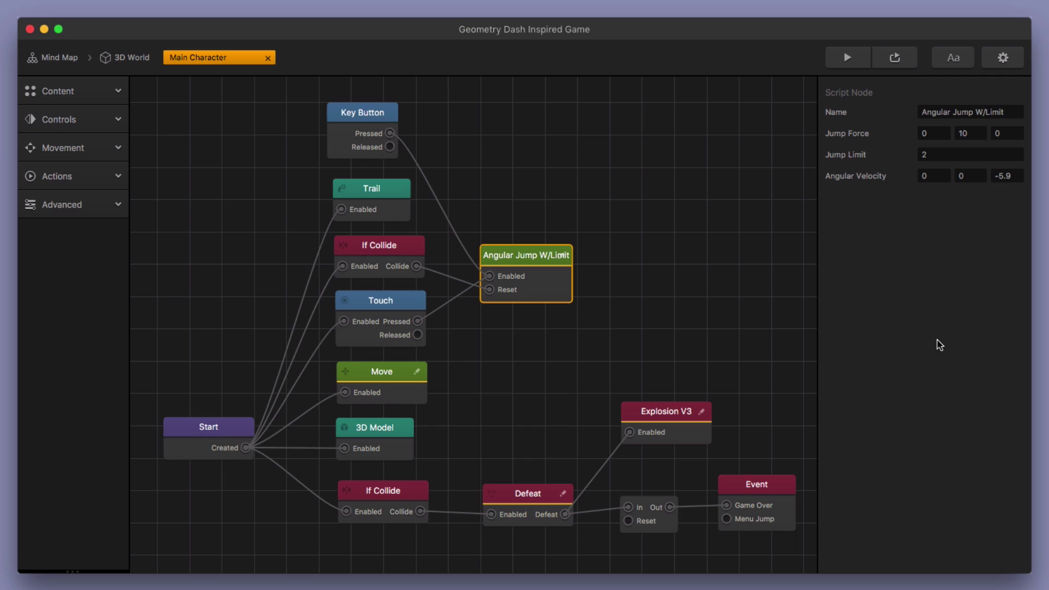
left_click_drag(532, 267, 550, 261)
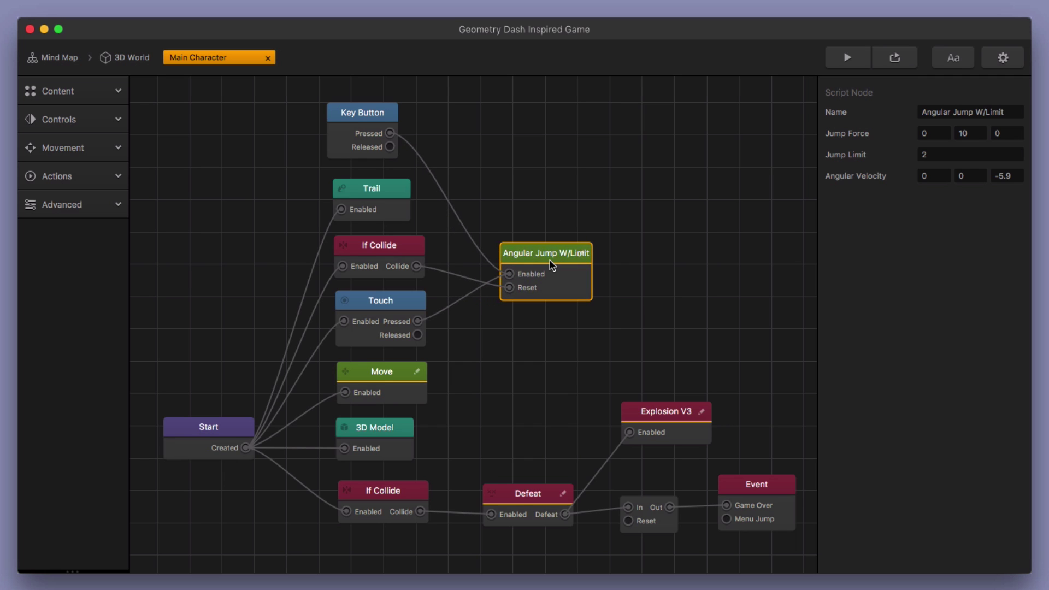
left_click_drag(370, 114, 377, 118)
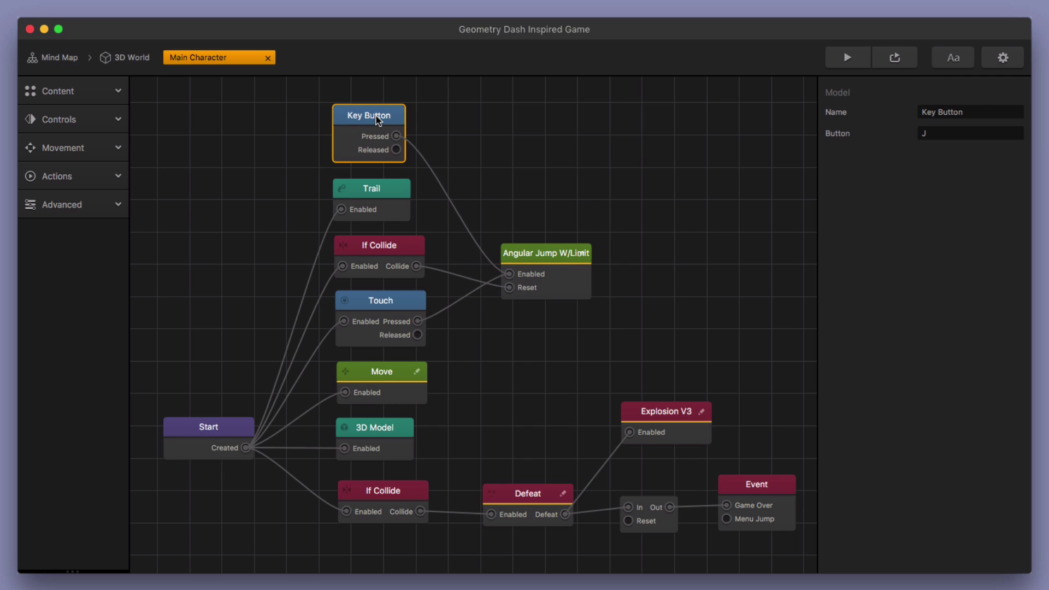
- Return to the 3D World, view the Start section up close at an angle, and briefly play-test the game
left_click(139, 60)
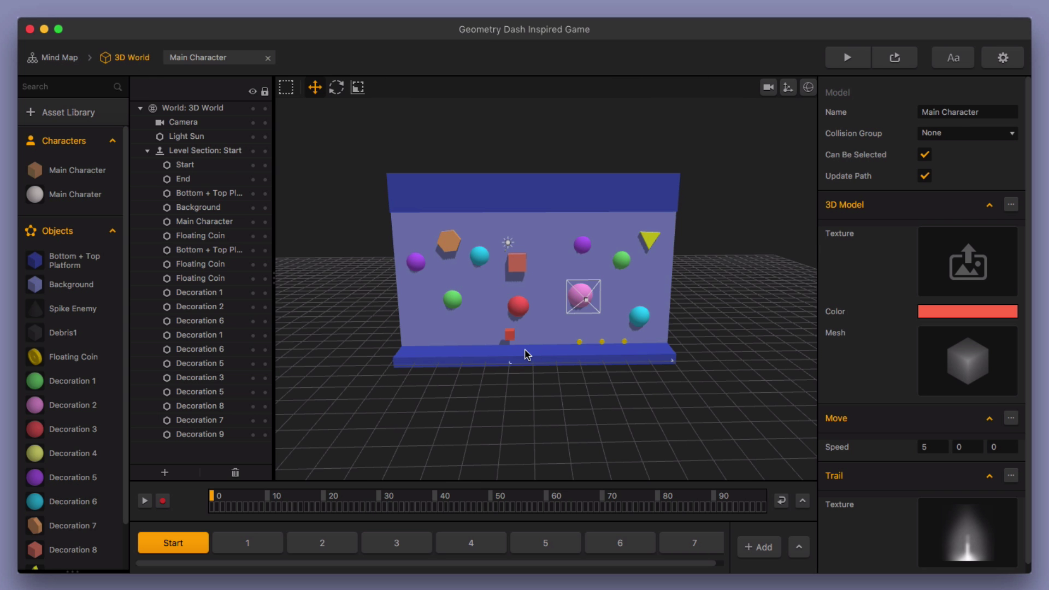
scroll(529, 357, "up", 5)
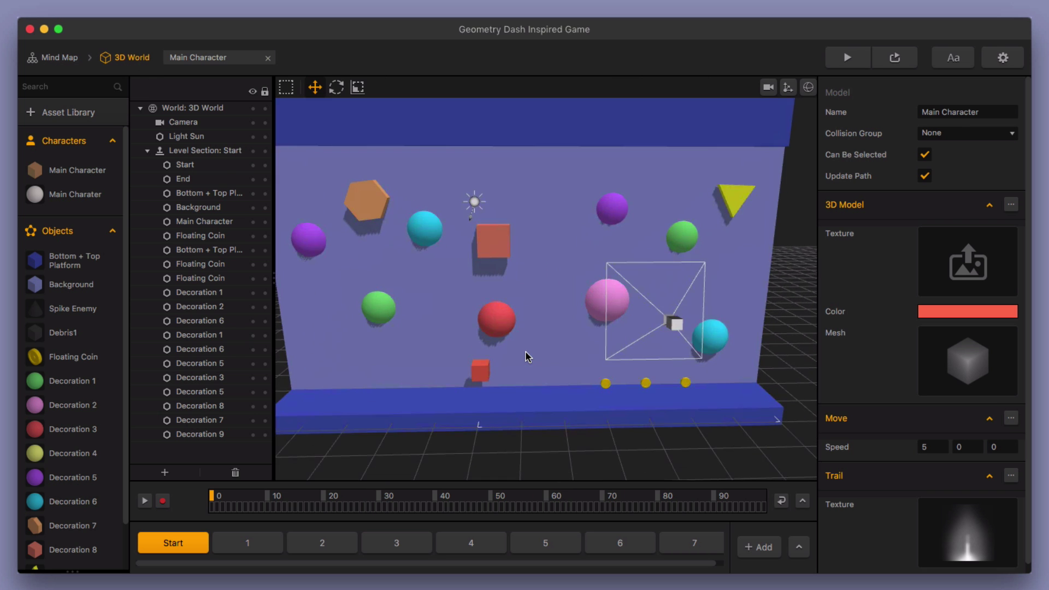
middle_click_drag(517, 370, 566, 419)
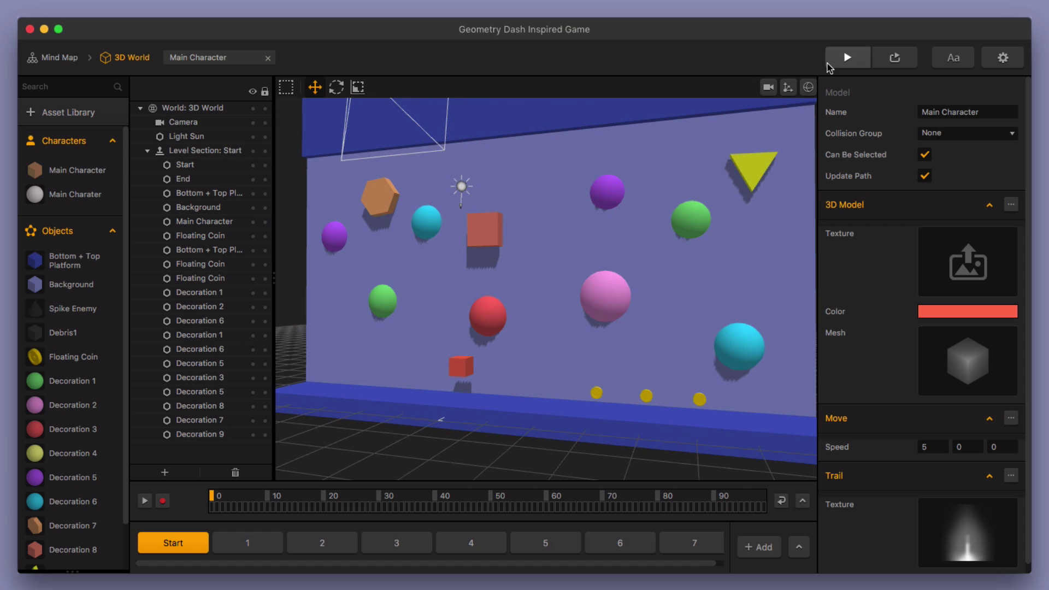
left_click(847, 57)
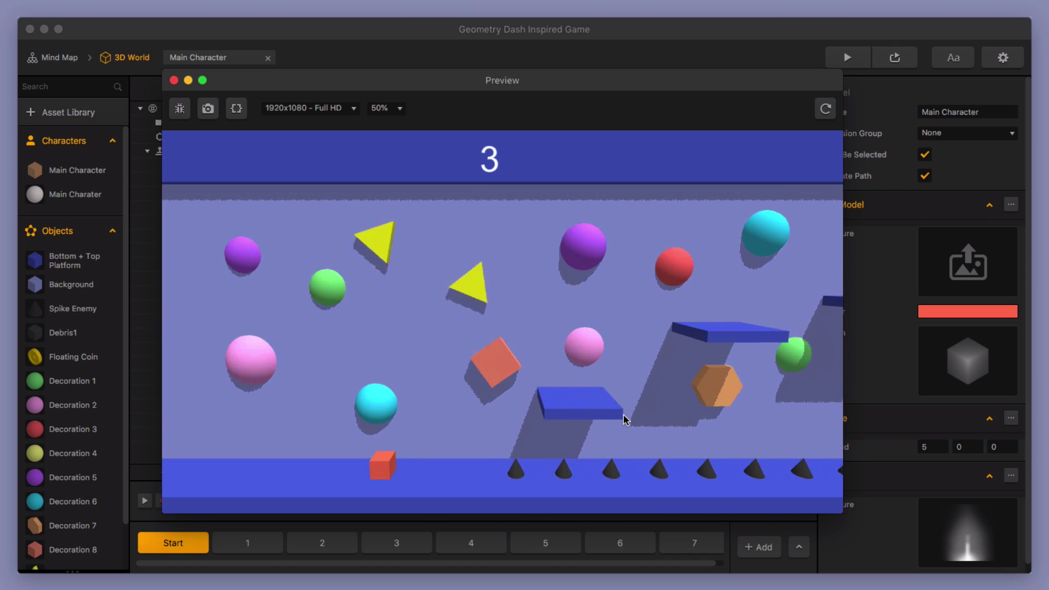
left_click(621, 417)
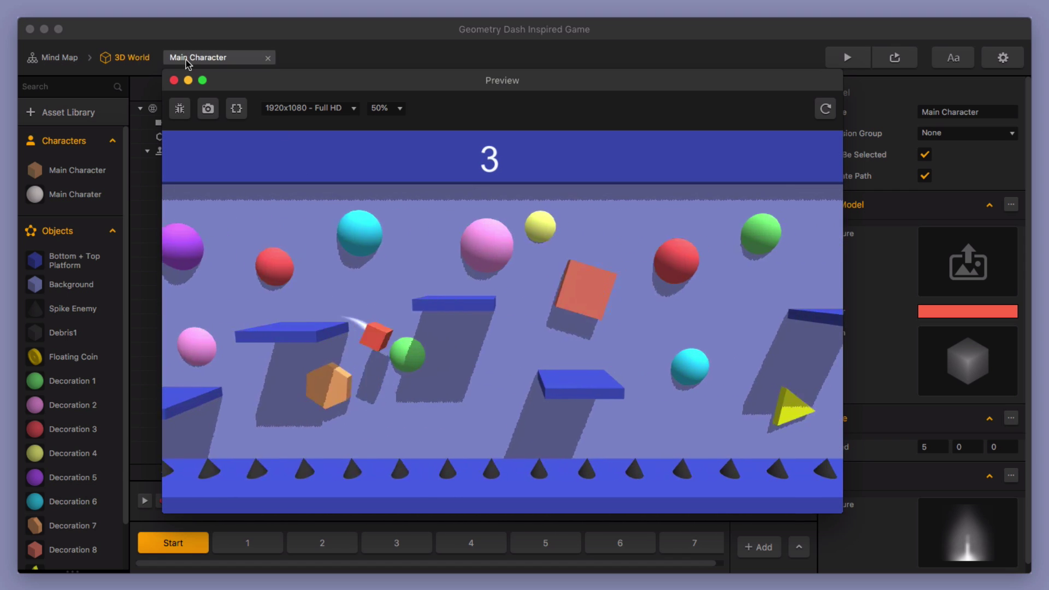
left_click(174, 80)
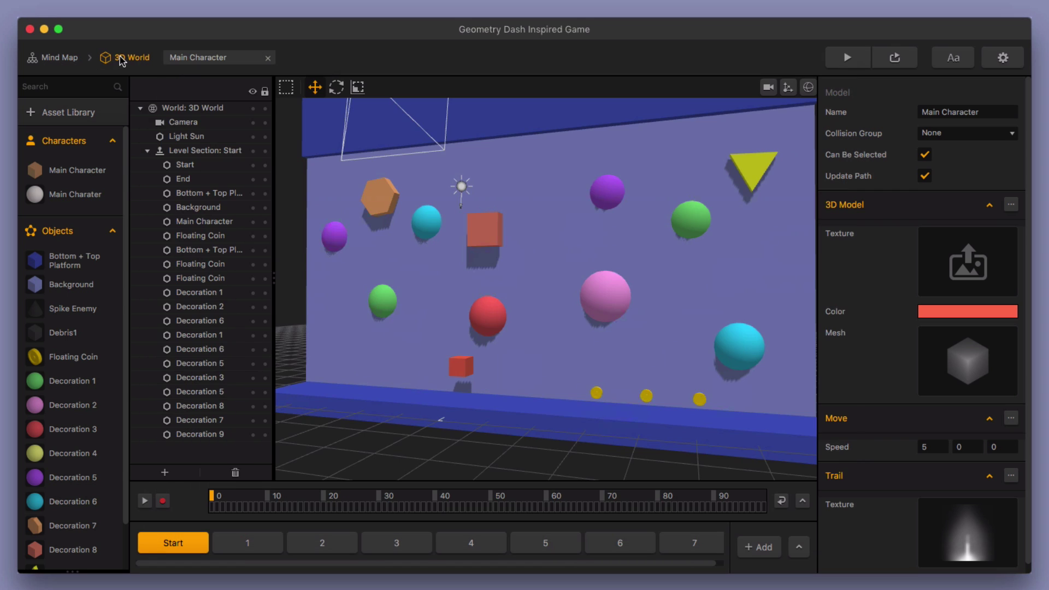
- Open the 3D World UI from the mind map, view the score label's properties, and show the available label types
left_click(70, 58)
double_click(527, 370)
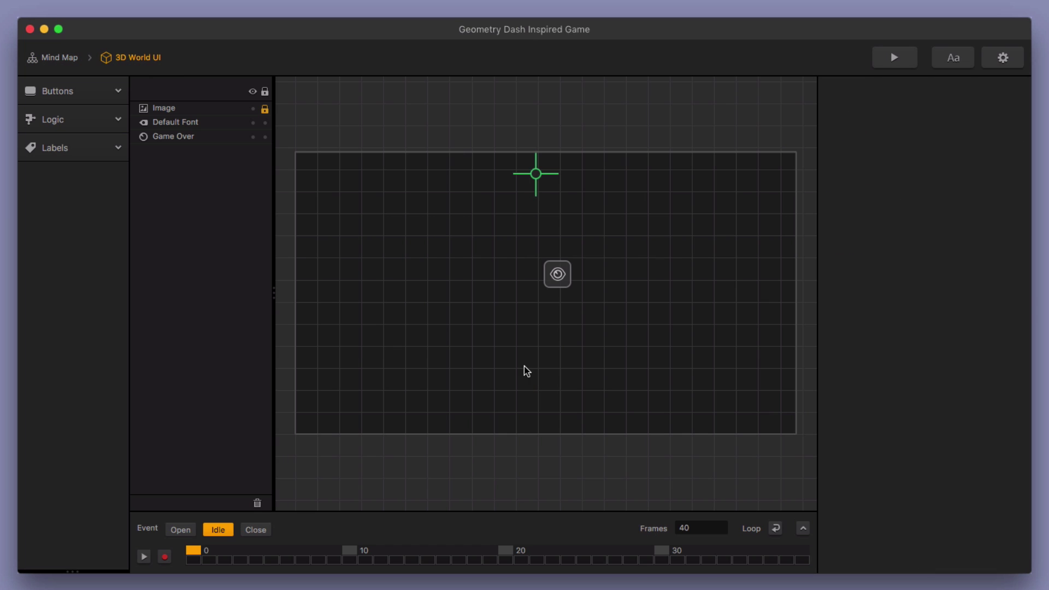
left_click(536, 176)
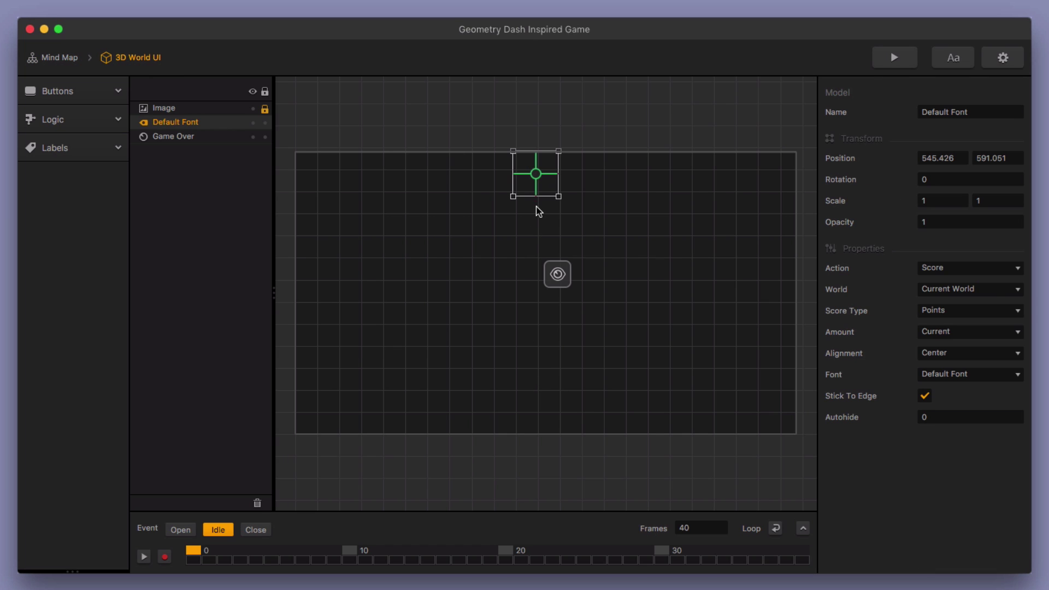
left_click(82, 147)
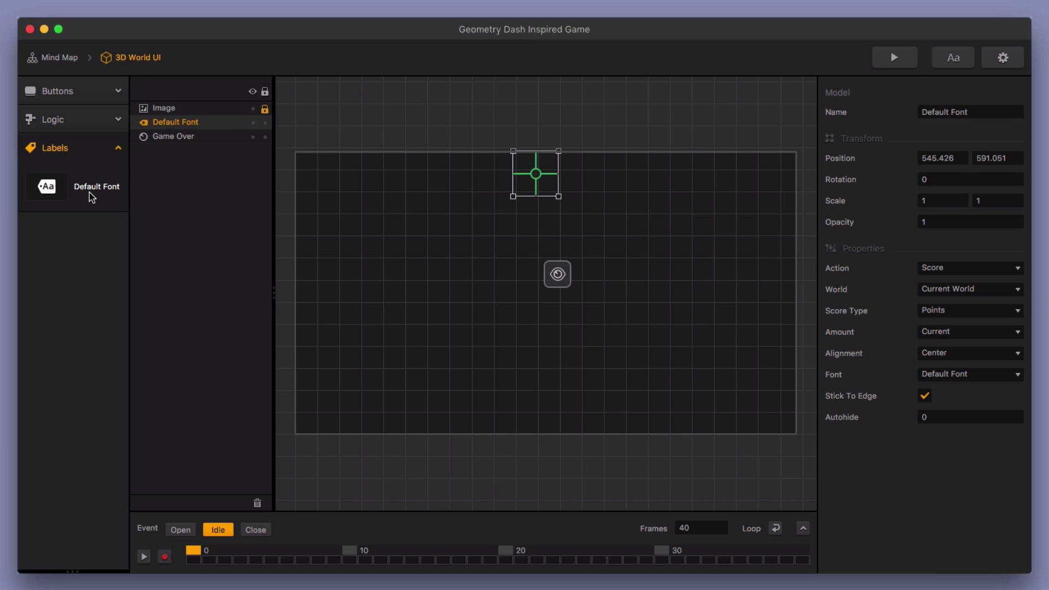
- Return to the mind map, reopen the 3D World, and show level section 1 up close
mouse_move(92, 194)
left_mouse_down()
mouse_move(234, 171)
mouse_move(535, 188)
mouse_move(104, 194)
left_mouse_up()
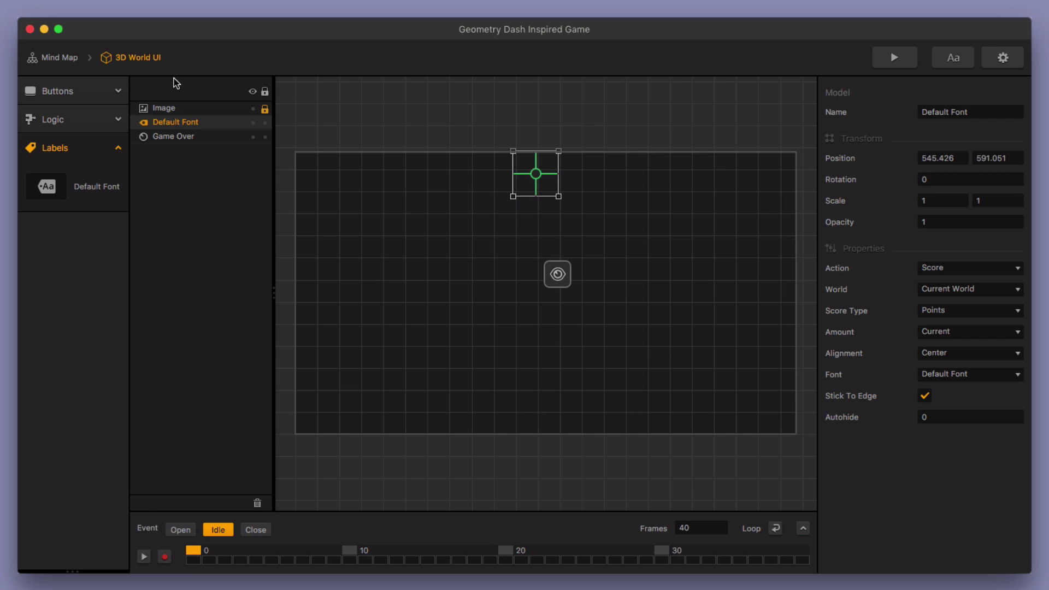
left_click(63, 59)
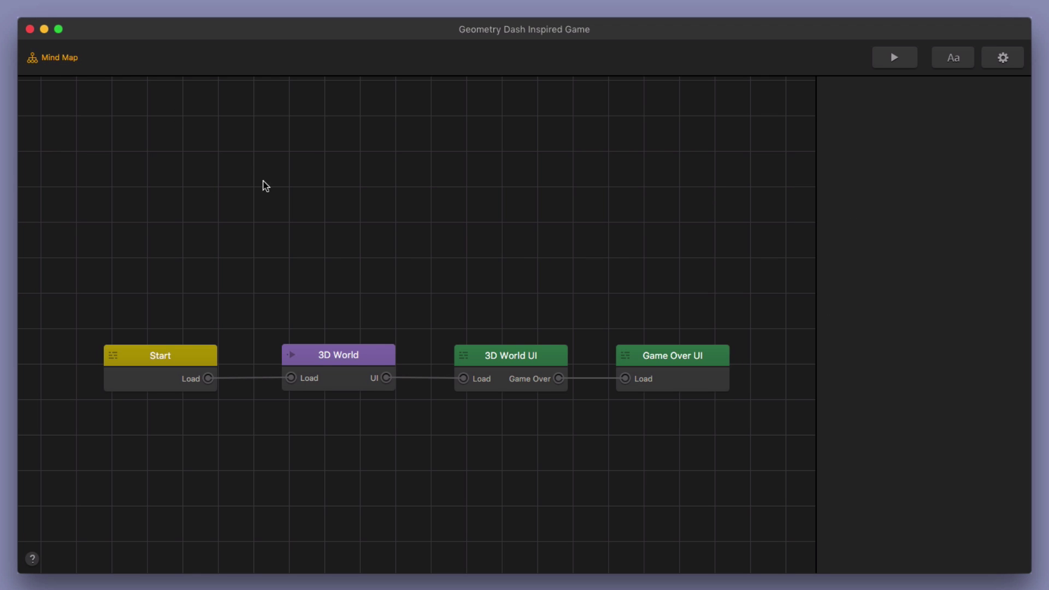
double_click(369, 358)
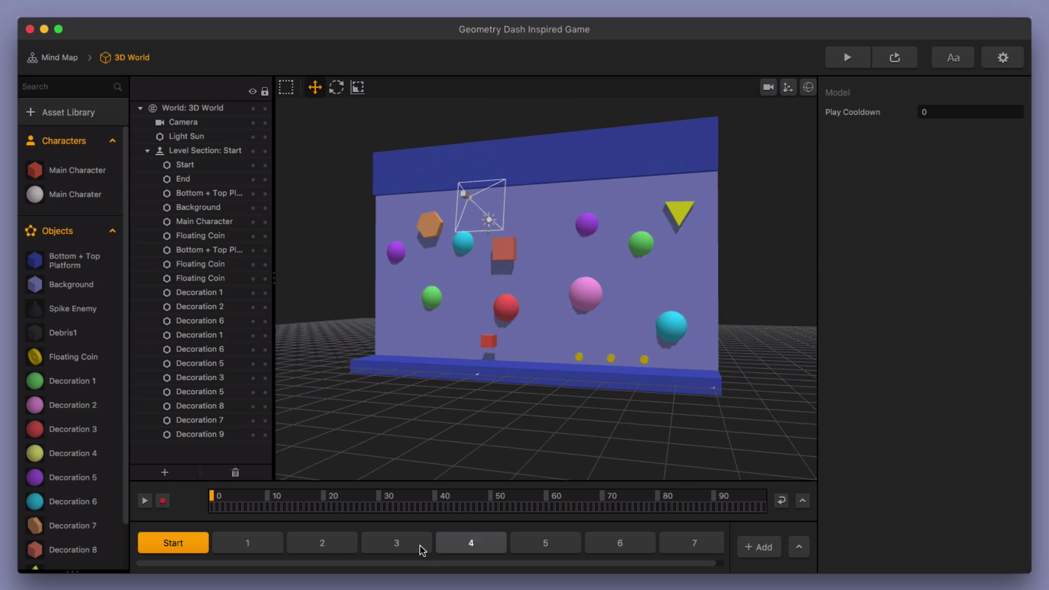
left_click(251, 542)
right_click_drag(495, 407, 507, 370)
- Open the Asset Library, view its Shapes and Assets collections, and close it
left_click(106, 117)
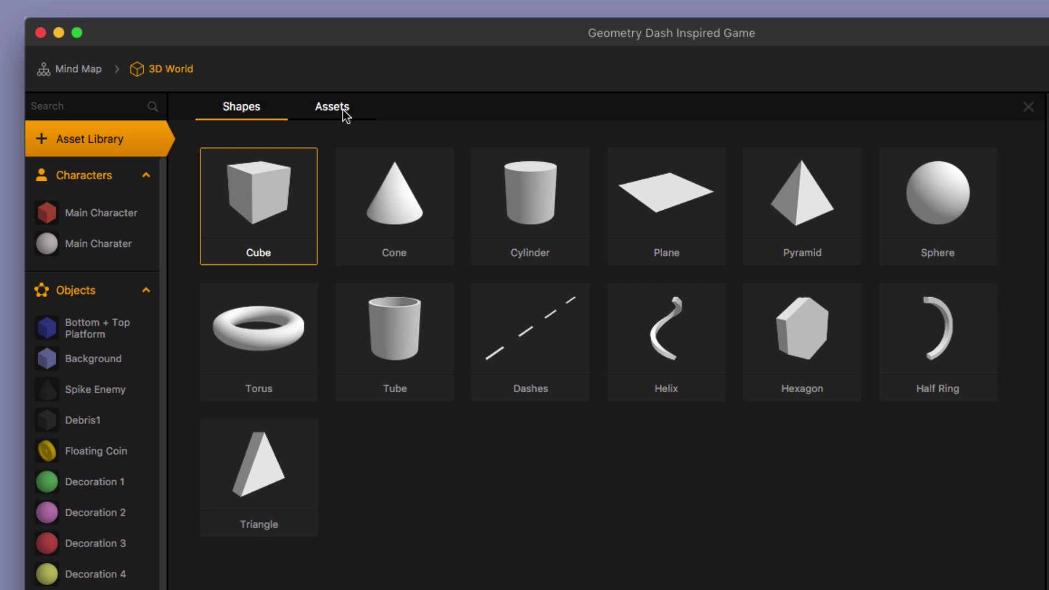
left_click(343, 111)
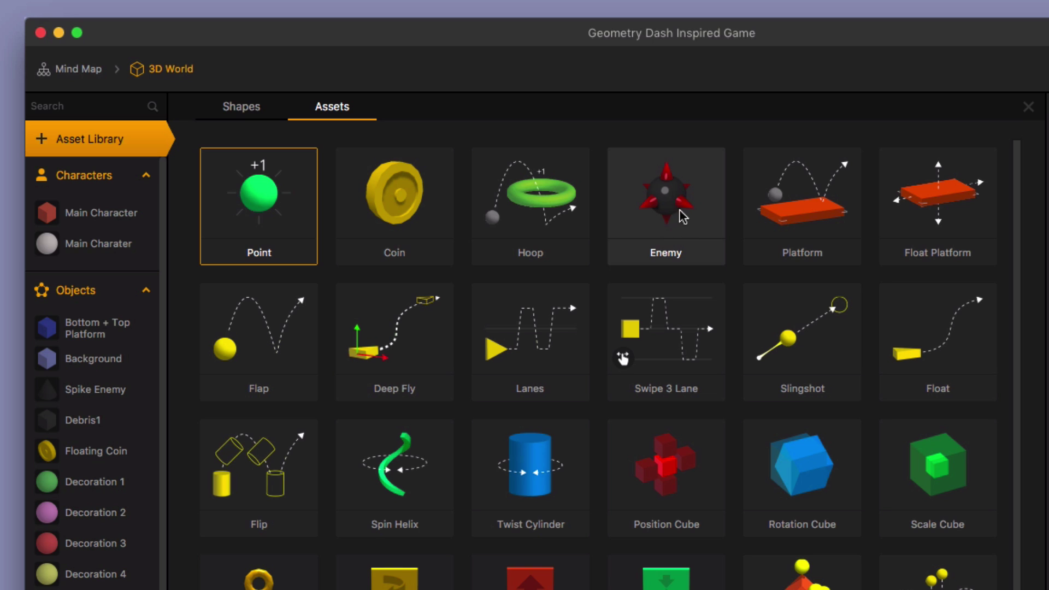
left_click(119, 141)
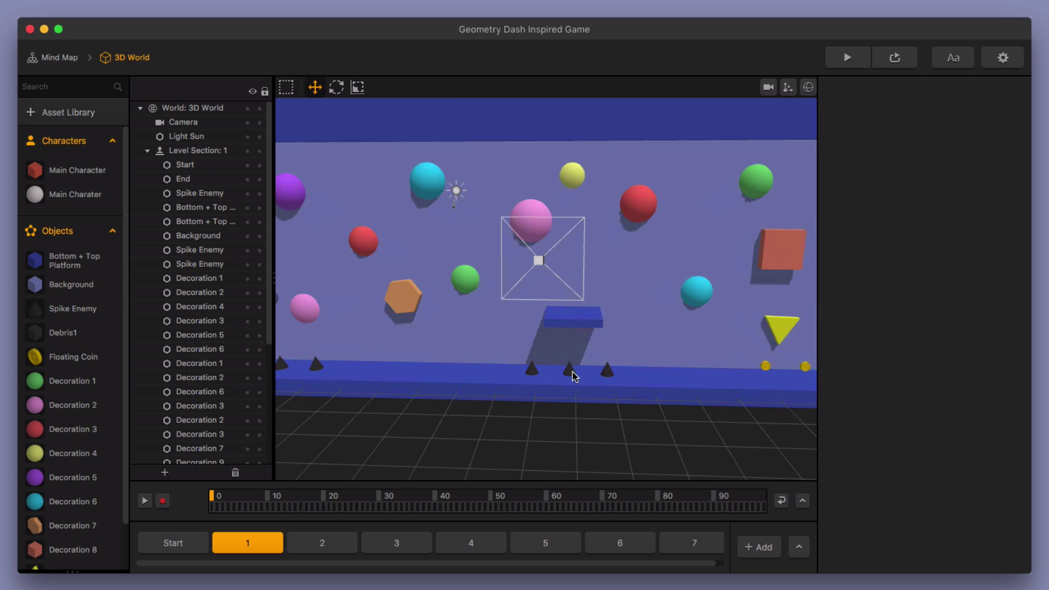
- Select the three Spike Enemy objects below the floating platform in turn to view their properties, and clear the selection
left_click(570, 370)
left_click(533, 367)
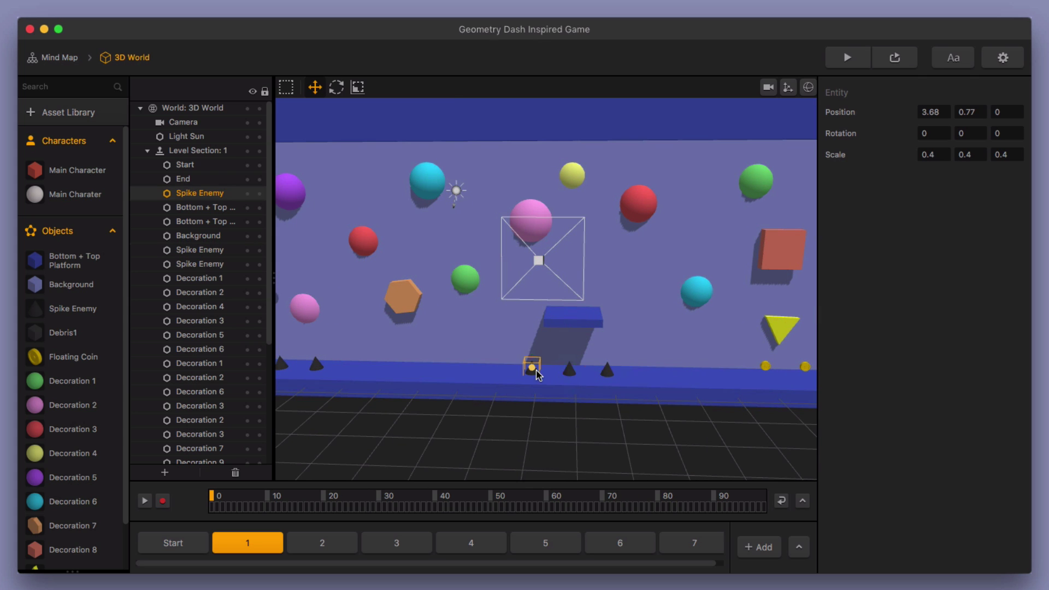
left_click(611, 373)
left_click(608, 371)
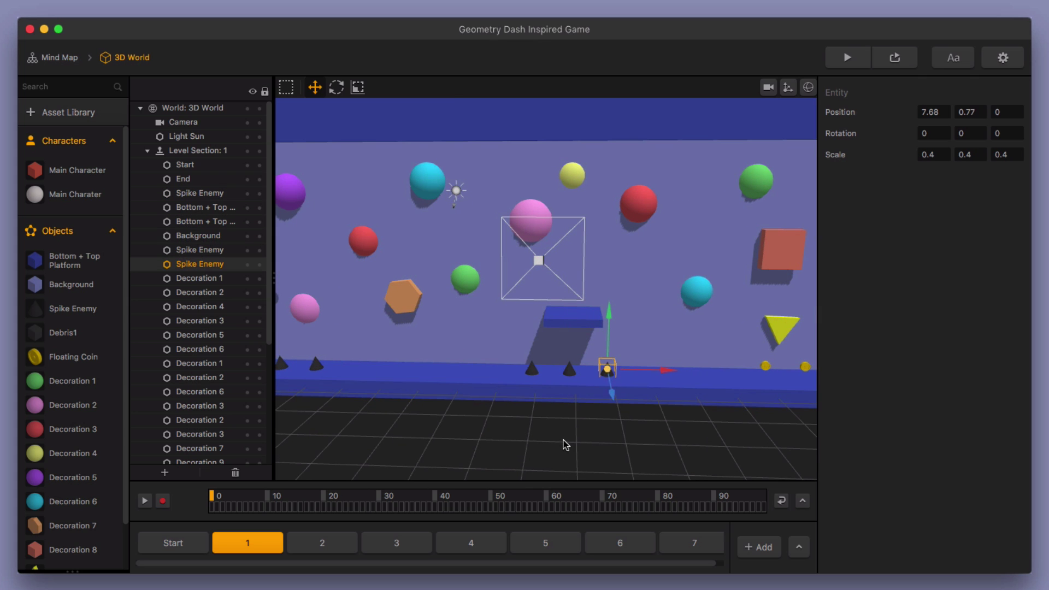
scroll(562, 419, "down", 3)
left_click(633, 414)
- Inspect the floating platform, a floor coin and a spike in level section 1, and view the platform at an angle
scroll(633, 414, "down", 3)
scroll(623, 405, "right", 3)
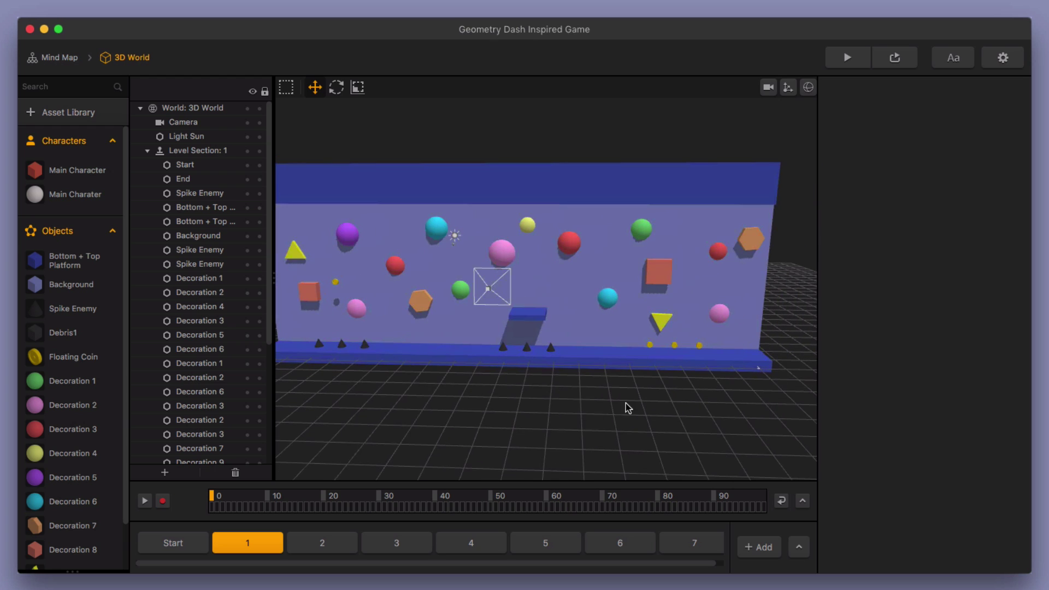
scroll(626, 407, "up", 3)
left_click(526, 319)
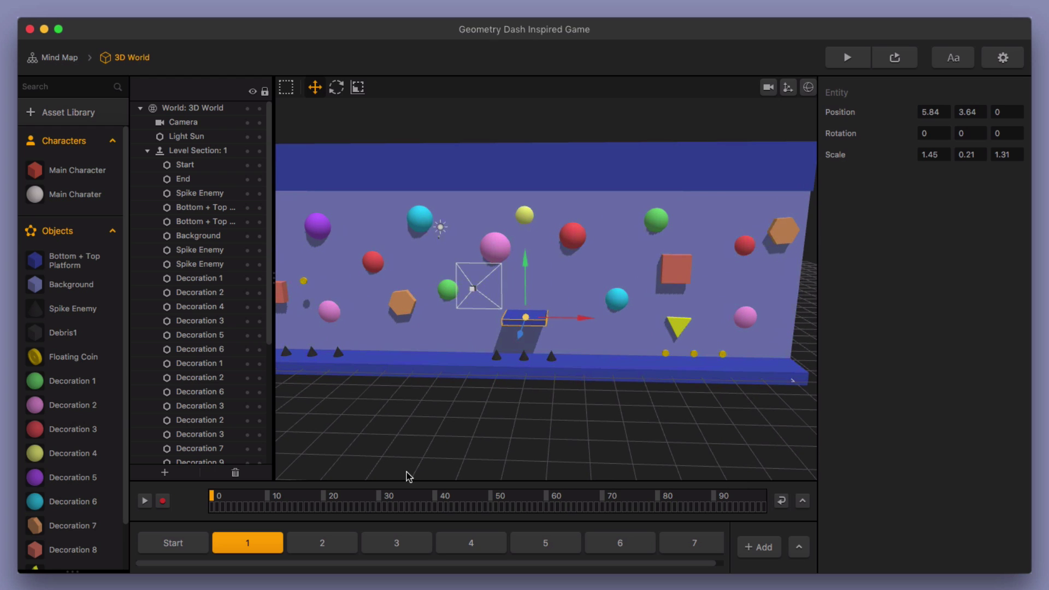
left_click(666, 354)
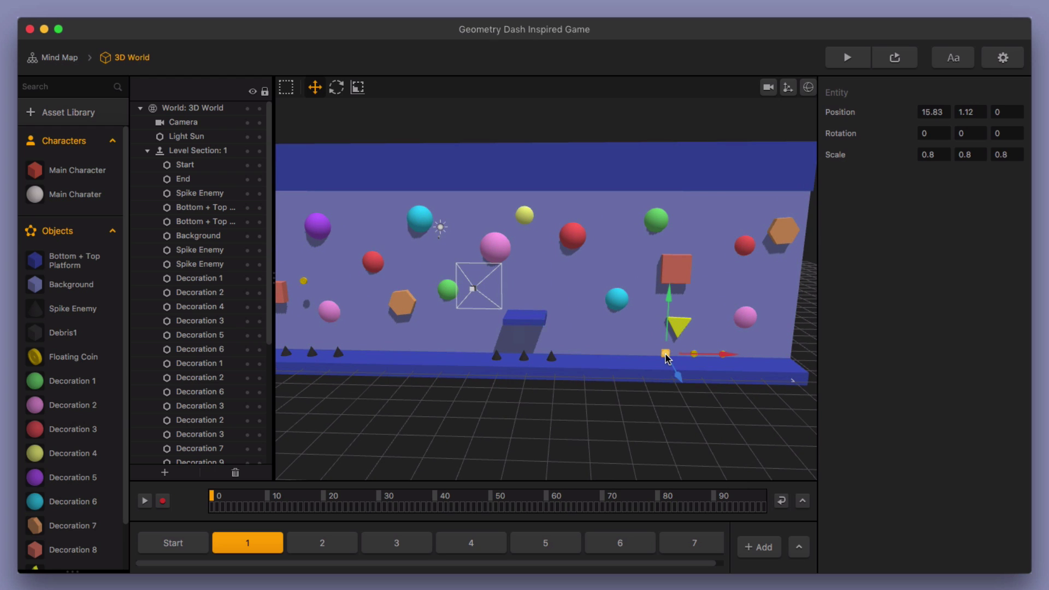
left_click(551, 358)
left_click(533, 323)
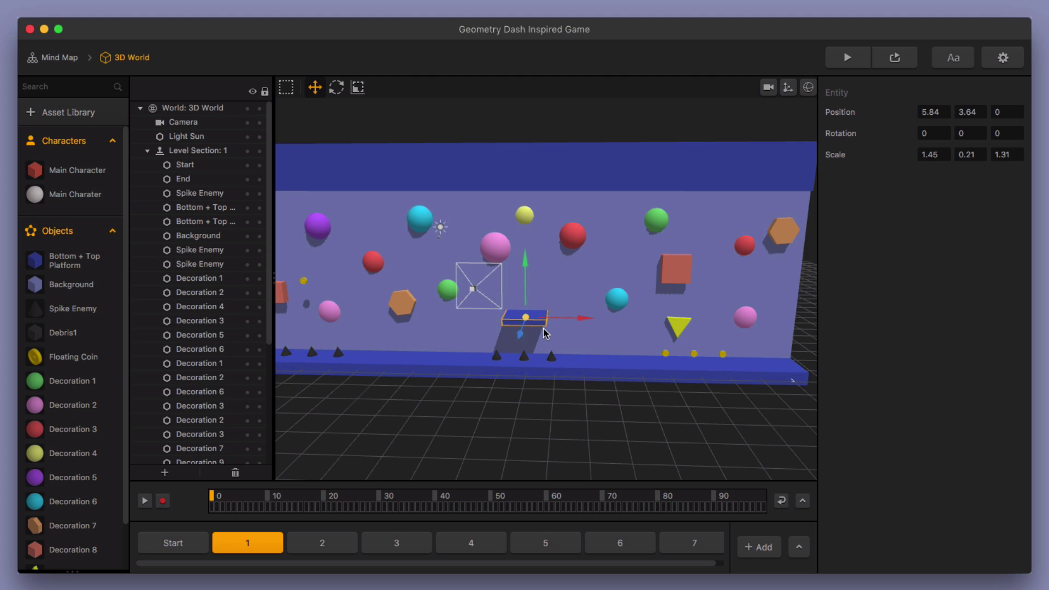
scroll(523, 384, "up", 5)
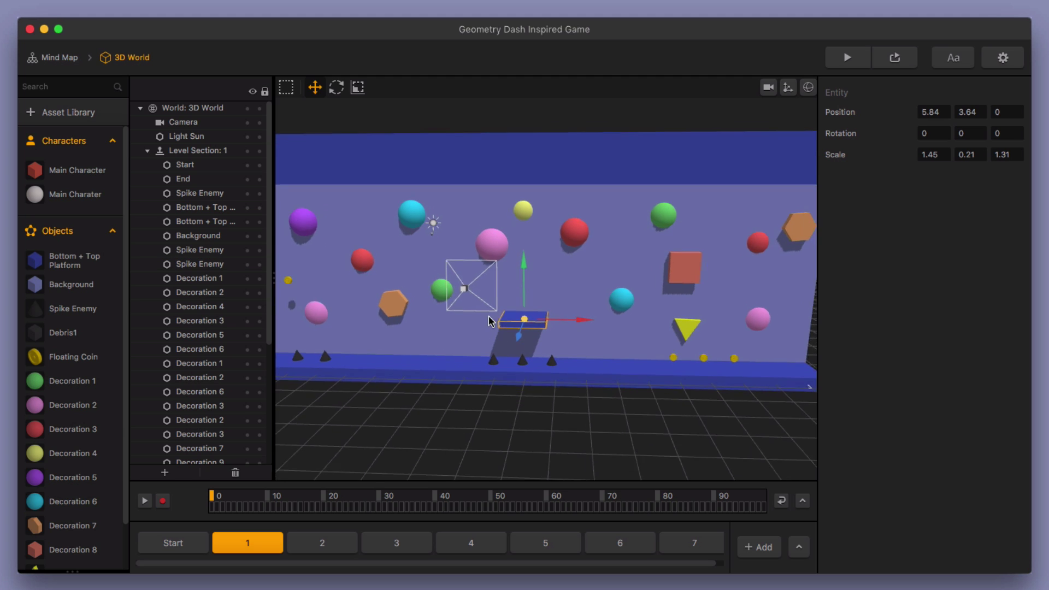
middle_click_drag(485, 311, 407, 352)
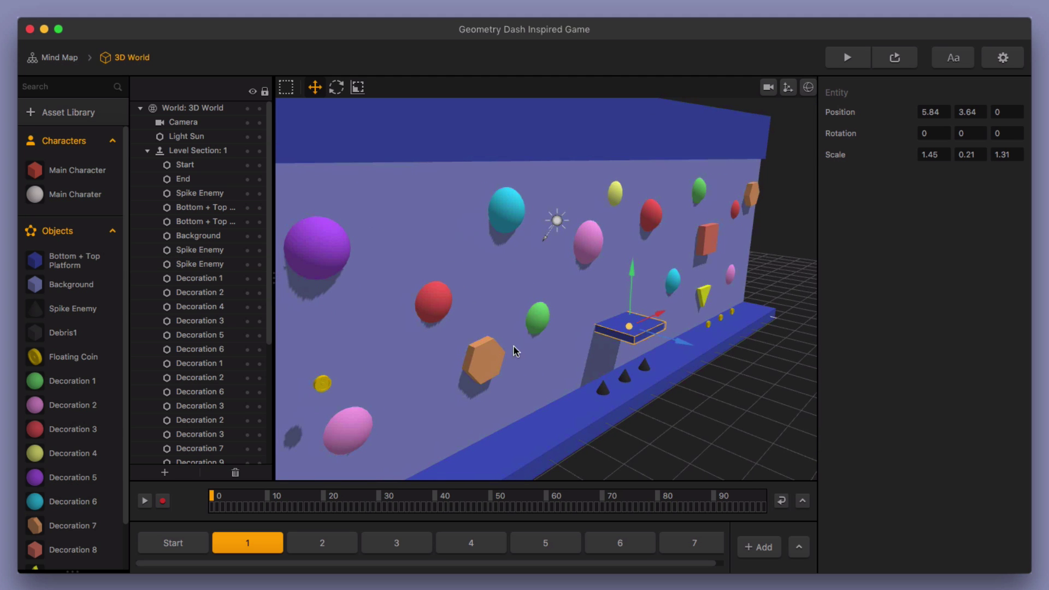
- Inspect the orange hexagon, yellow triangle and purple sphere decorations in level section 1
scroll(496, 355, "down", 3)
left_click(497, 356)
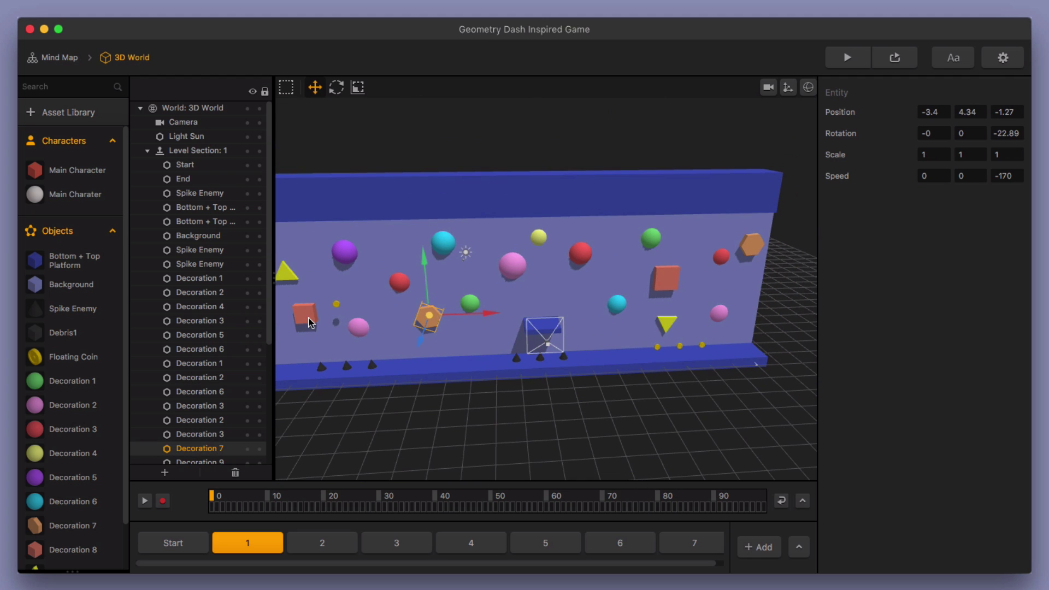
left_click(288, 273)
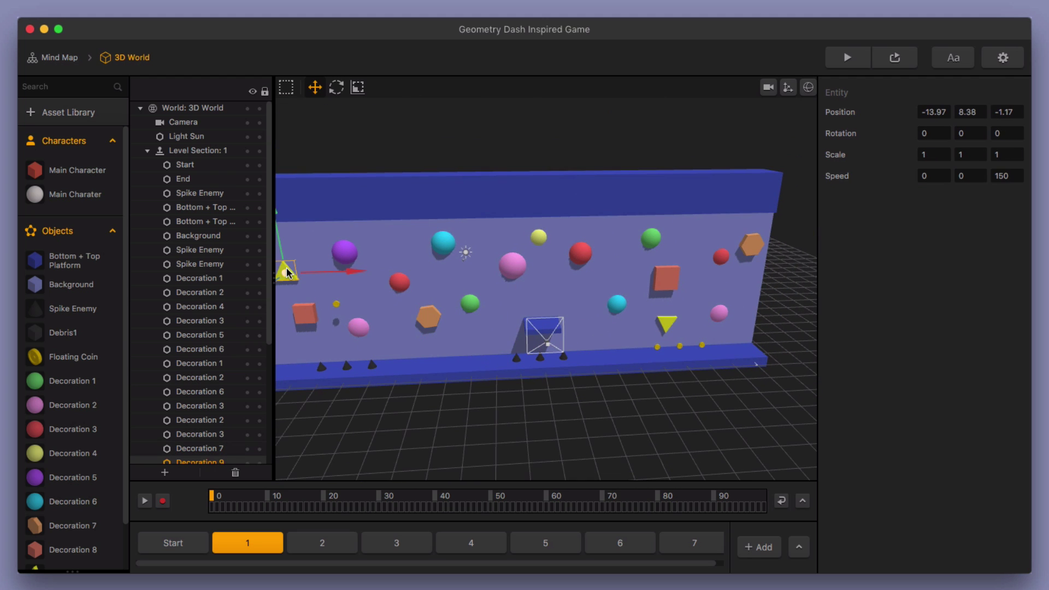
left_click(351, 260)
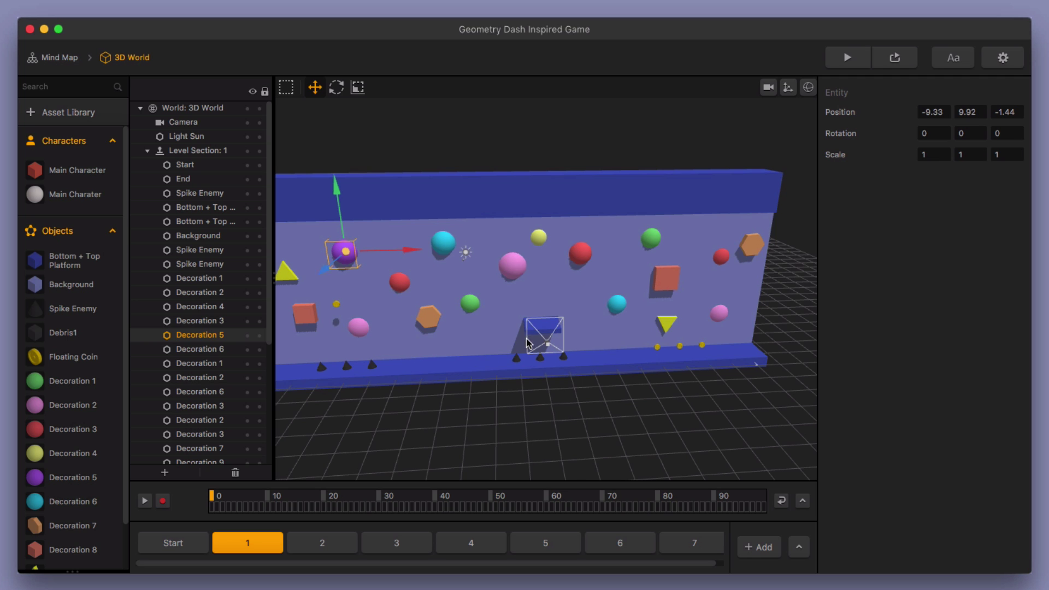
middle_click_drag(528, 344, 561, 306)
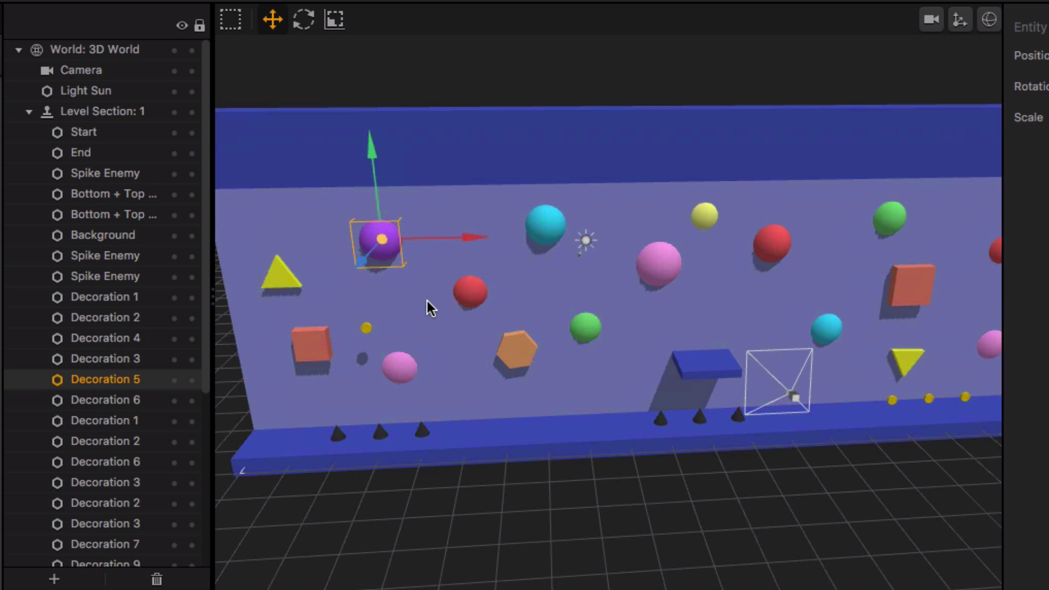
- Delete the Background from level section 1, view the decorations without it, and undo the deletion
left_click(426, 305)
key("Delete")
middle_click_drag(609, 366, 491, 339)
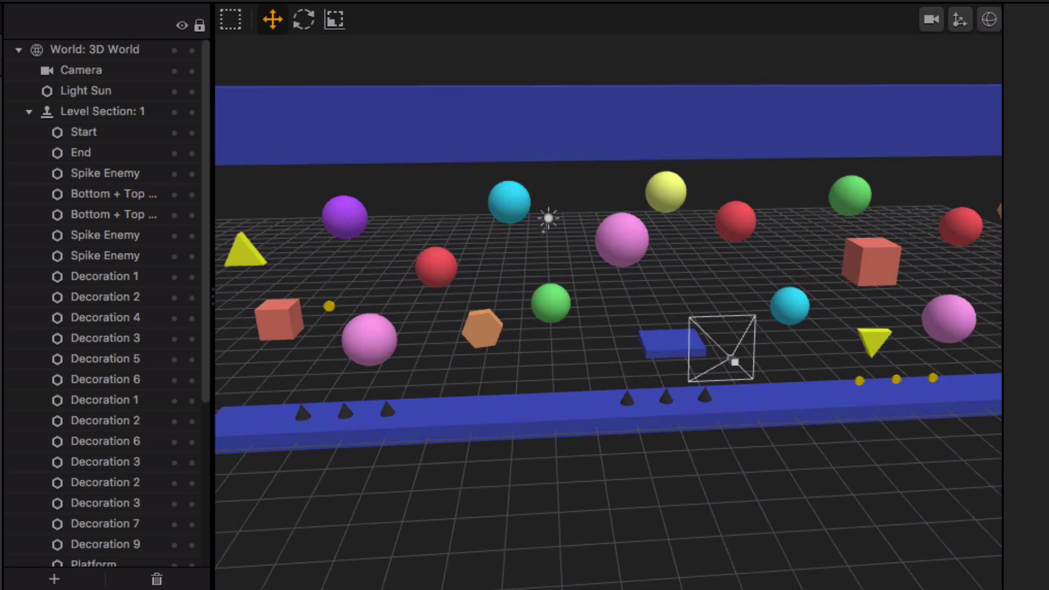
key("super+z")
- View level section 1 from several angles, browse sections 2, 3 and 4, and show all of section 4 from the front
scroll(606, 330, "down", 3)
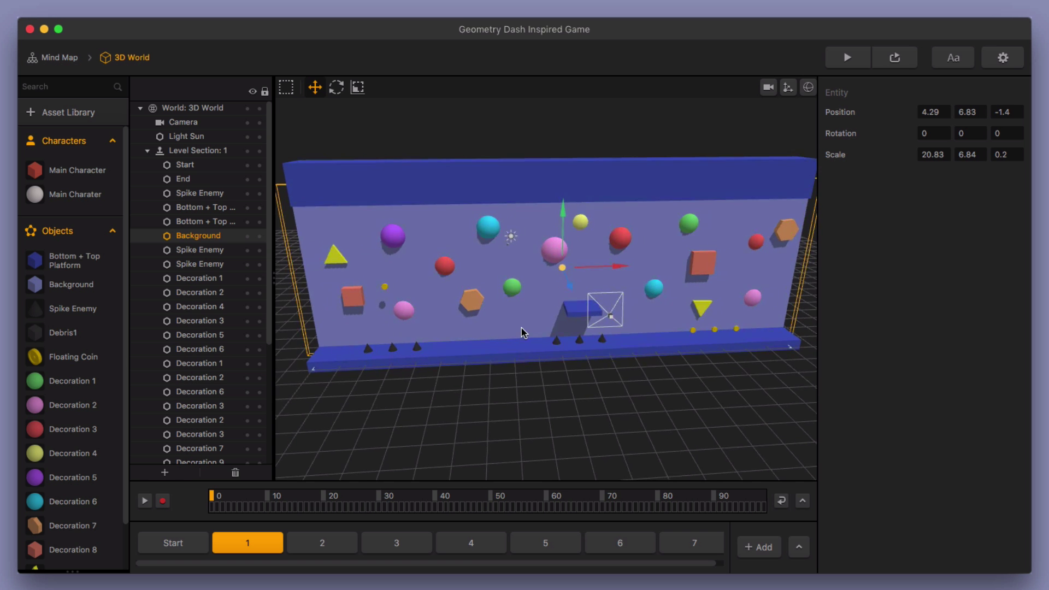
scroll(569, 371, "up", 3)
middle_click_drag(512, 353, 514, 325)
scroll(517, 325, "down", 5)
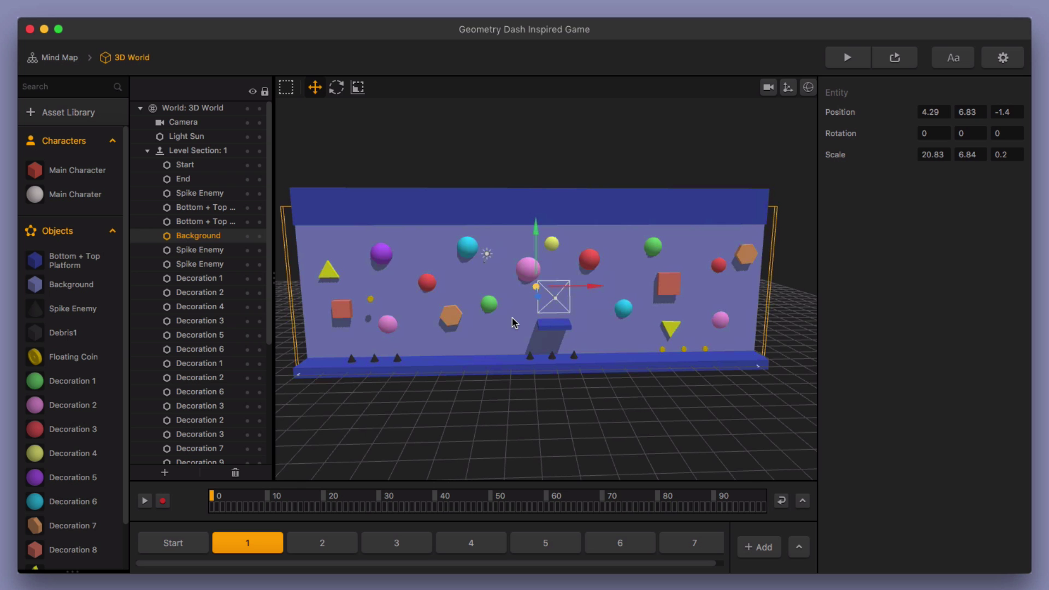
middle_click_drag(519, 346, 486, 323)
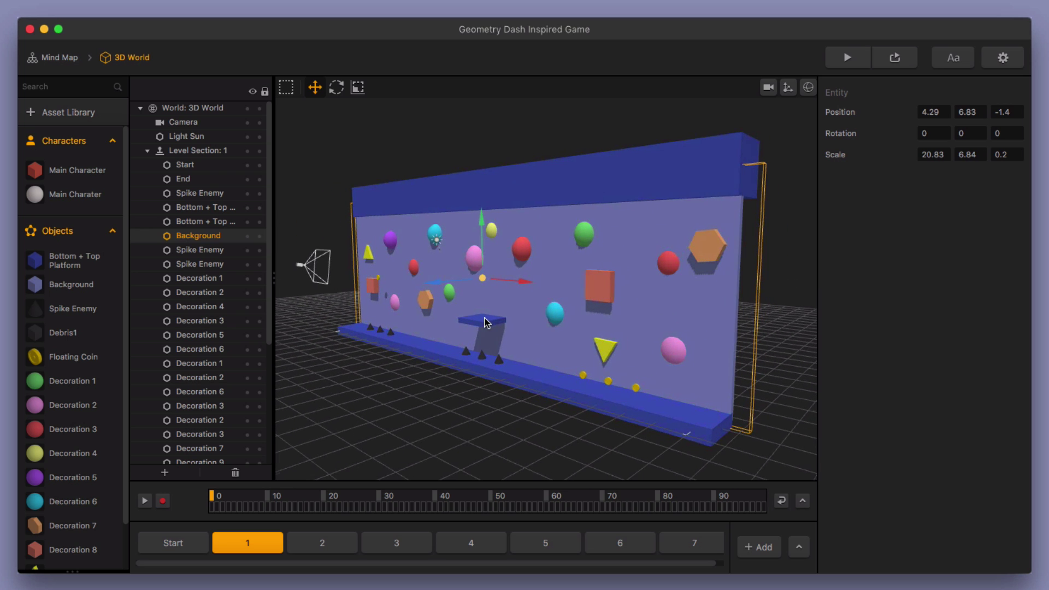
left_click(346, 543)
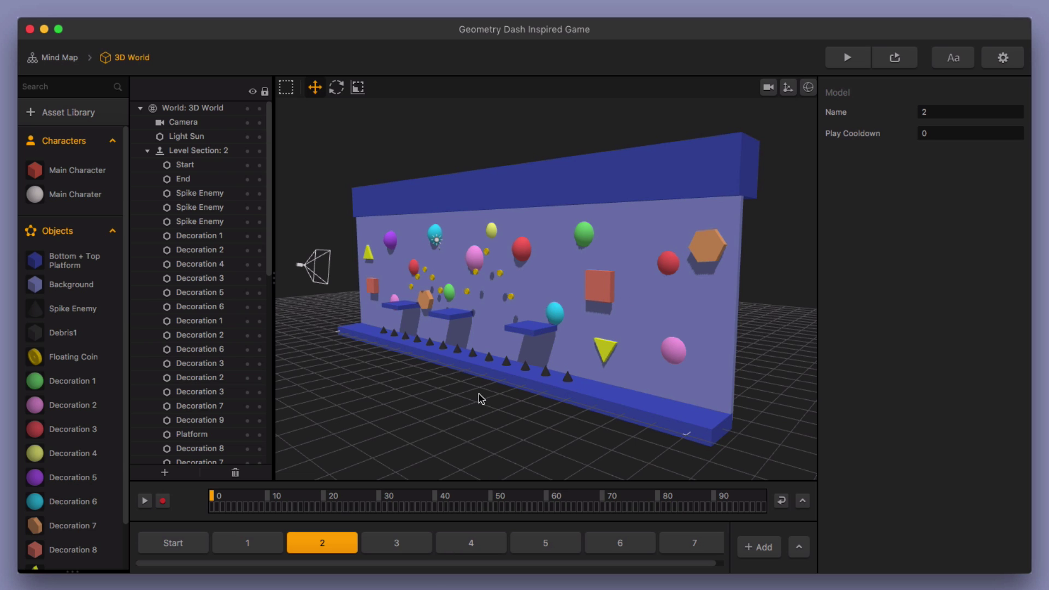
left_click(397, 542)
left_click(474, 543)
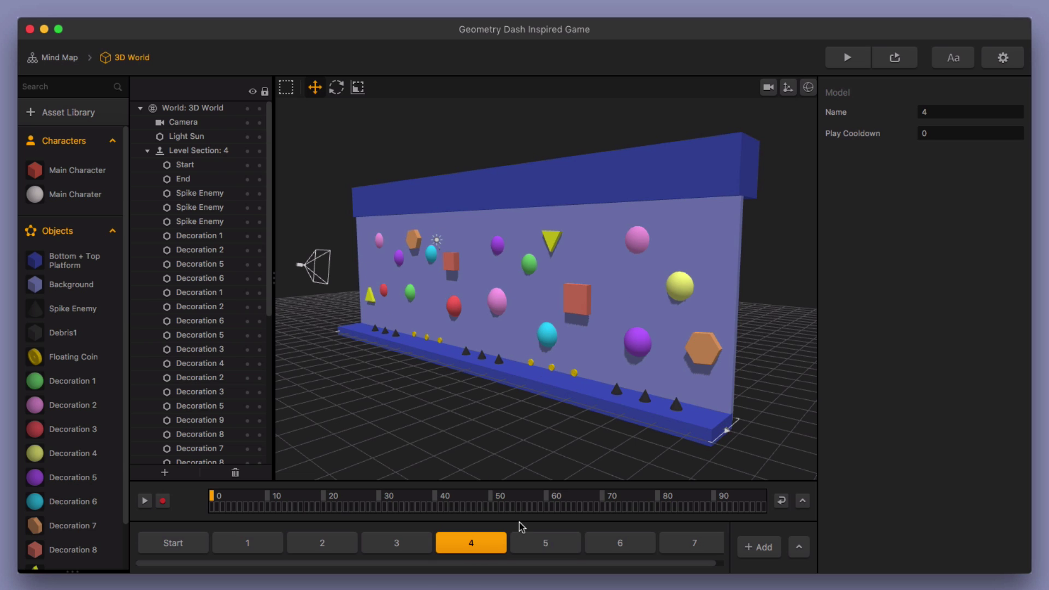
middle_click_drag(467, 333, 540, 328)
scroll(547, 344, "down", 3)
right_click_drag(560, 368, 576, 399)
scroll(84, 440, "down", 2)
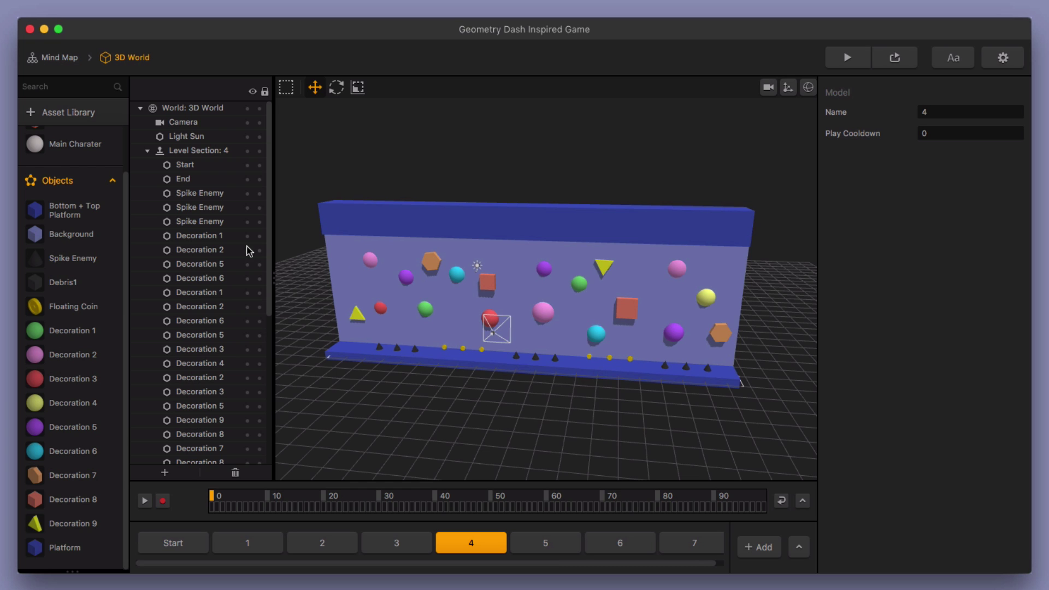
- Open the Main Character's nodes and inspect the Touch node, the Platform If Collide node and the Angular Jump W/Limit node
scroll(87, 219, "up", 2)
double_click(75, 166)
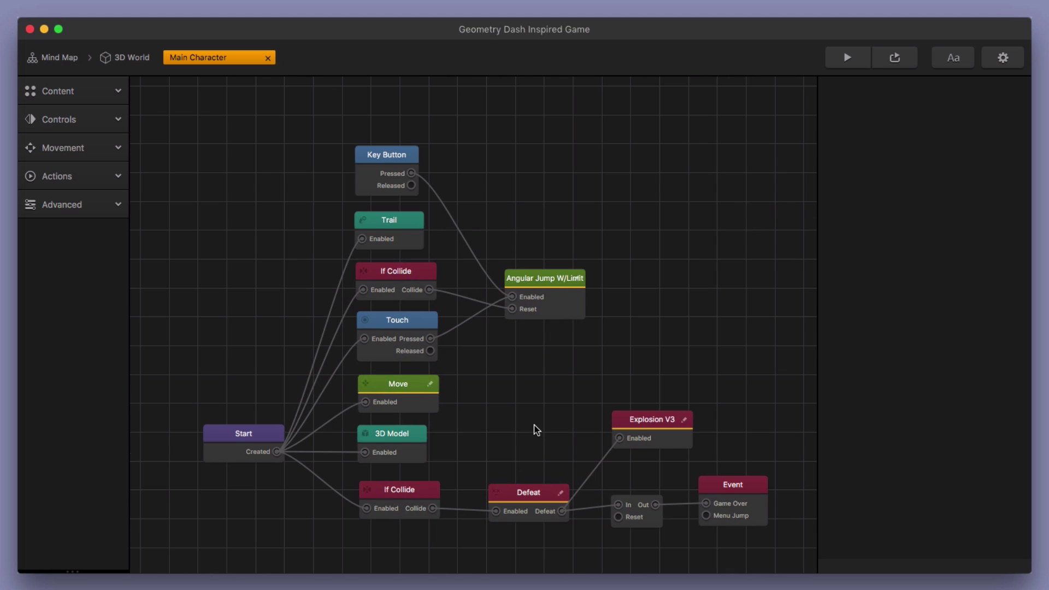
left_click_drag(529, 422, 500, 363)
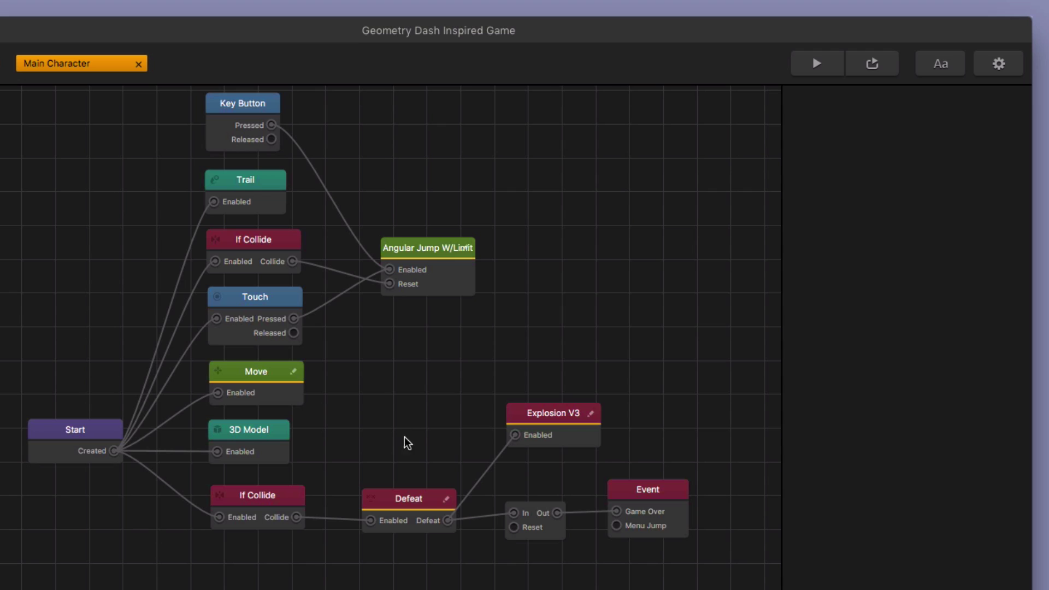
left_click(249, 303)
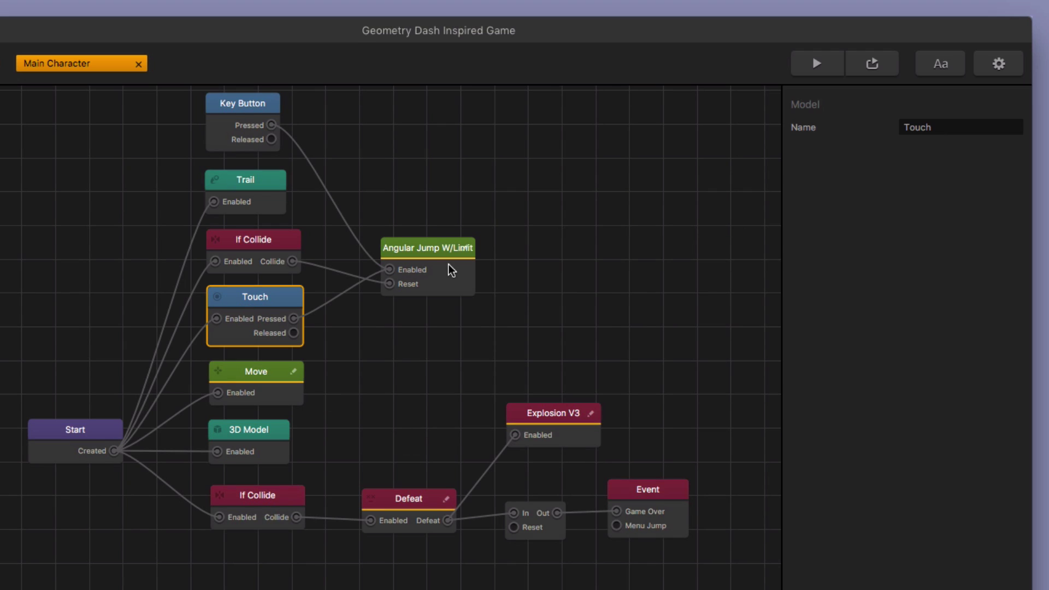
left_click(449, 282)
left_click(272, 252)
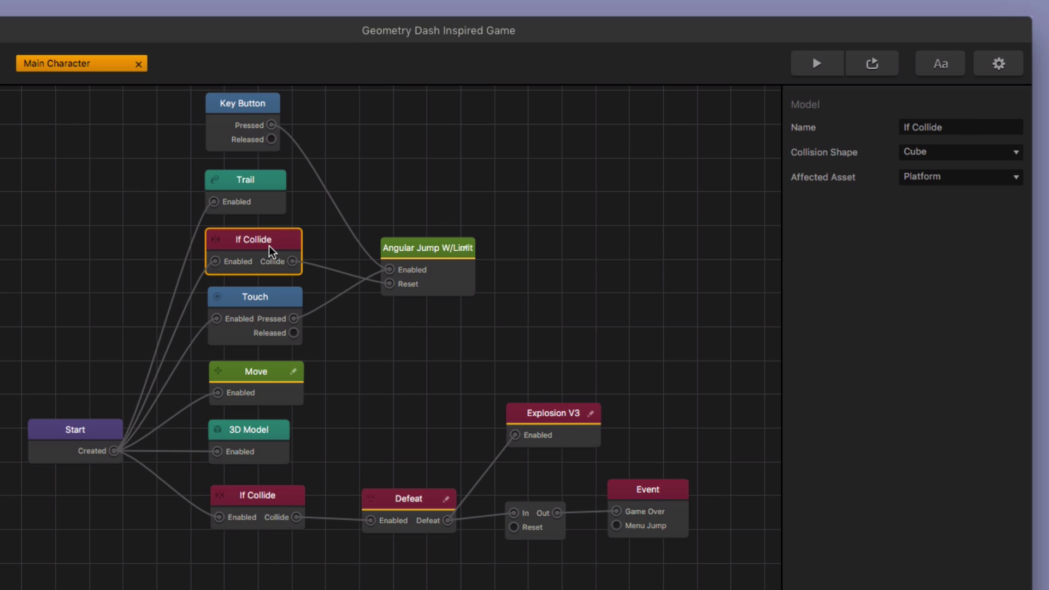
left_click(425, 281)
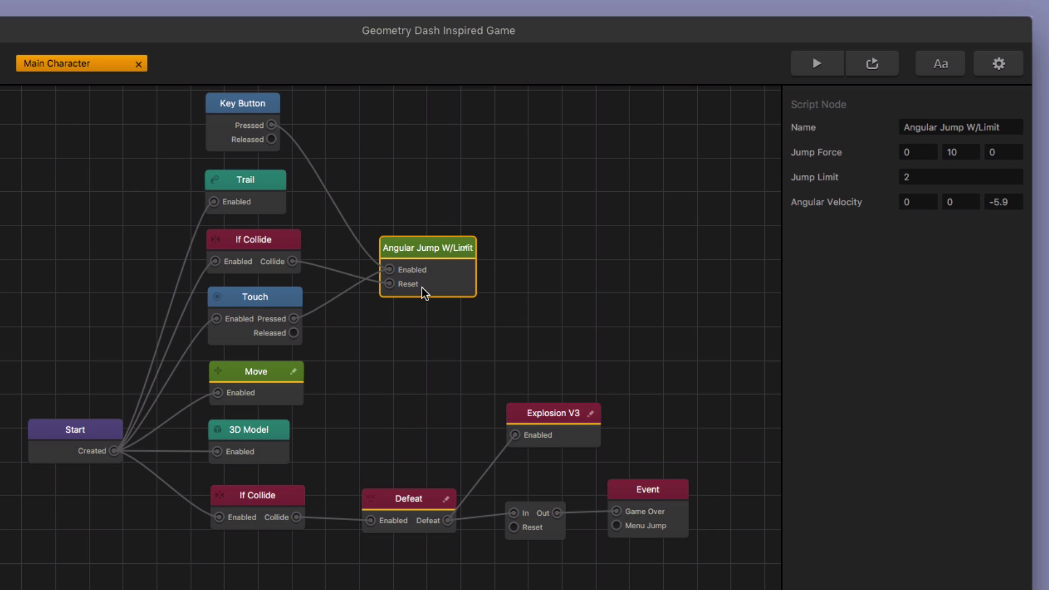
- Inspect the Enemy If Collide node and the Defeat, Explosion V3, In/Out and Event nodes that follow it
left_click(275, 495)
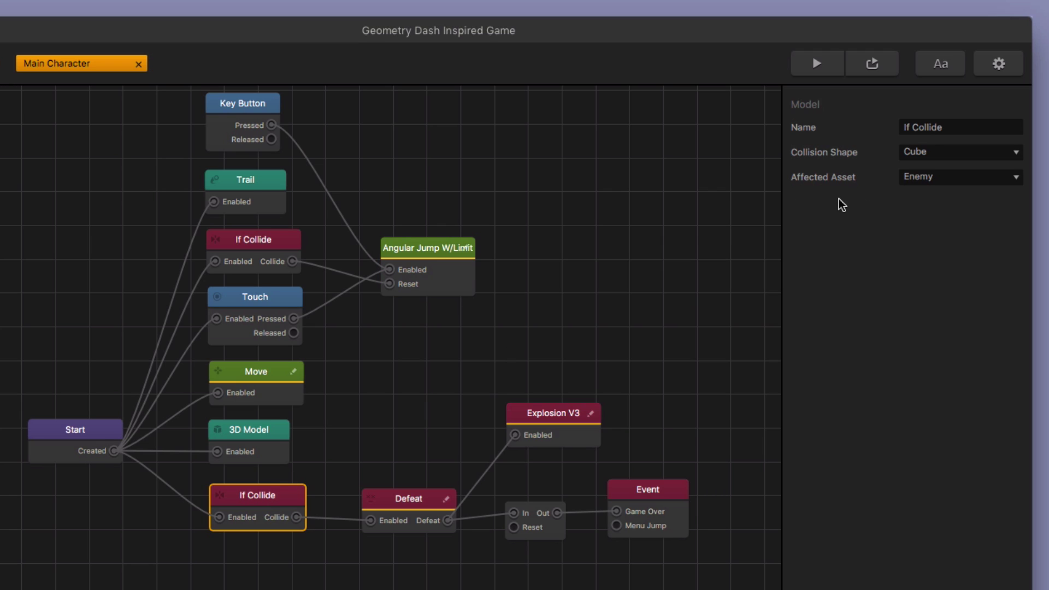
left_click(428, 504)
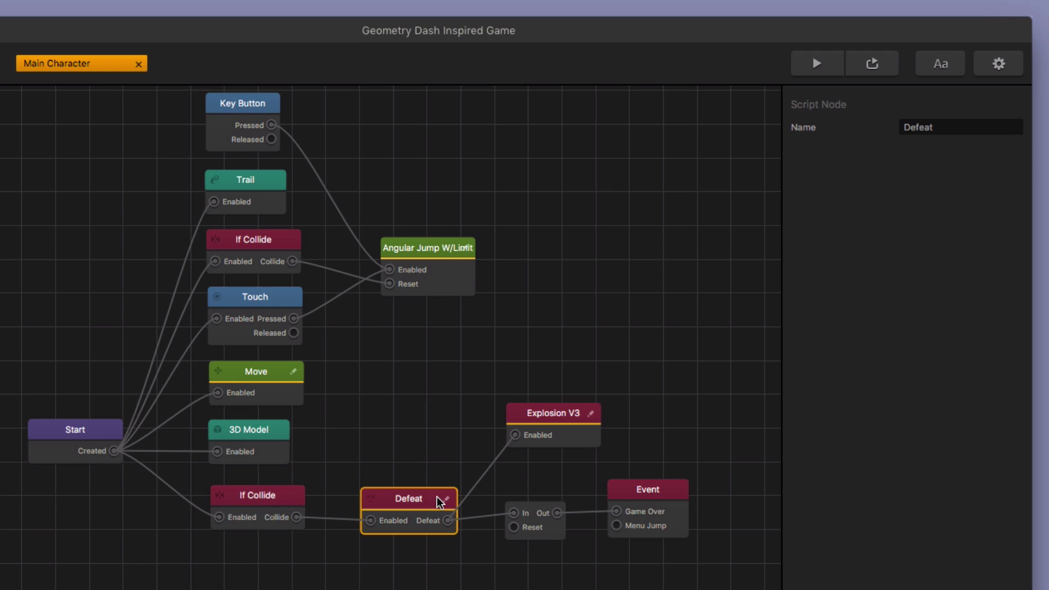
left_click(569, 441)
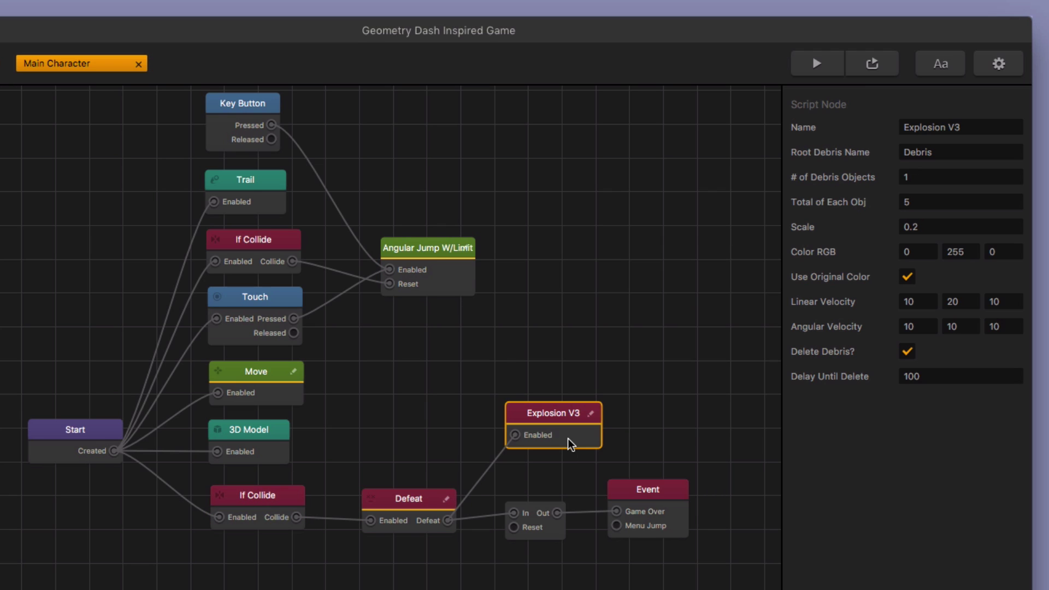
left_click(552, 533)
left_click(677, 498)
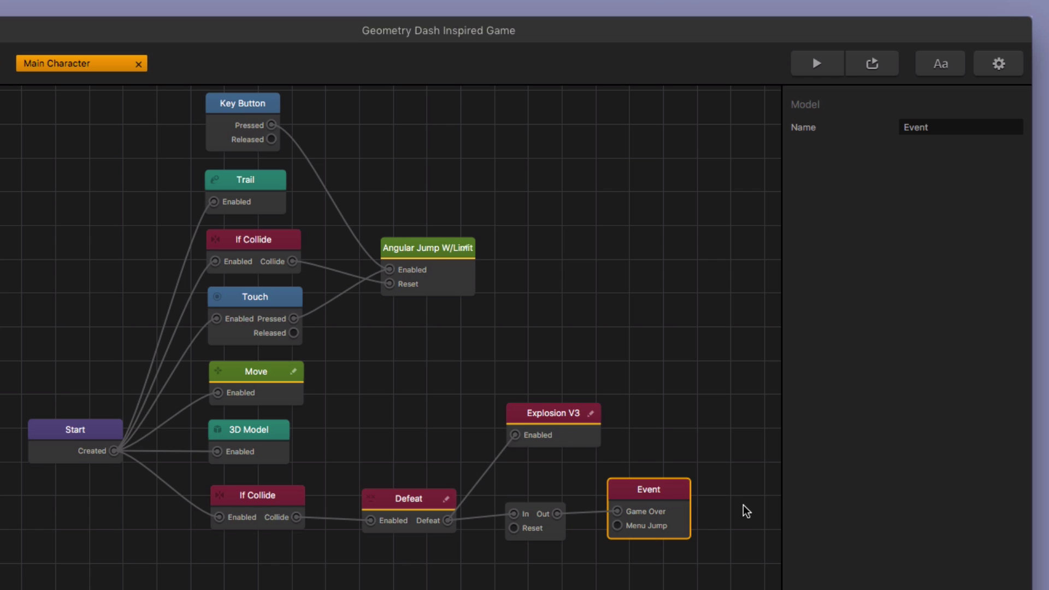
scroll(614, 412, "down", 3)
scroll(588, 393, "up", 4)
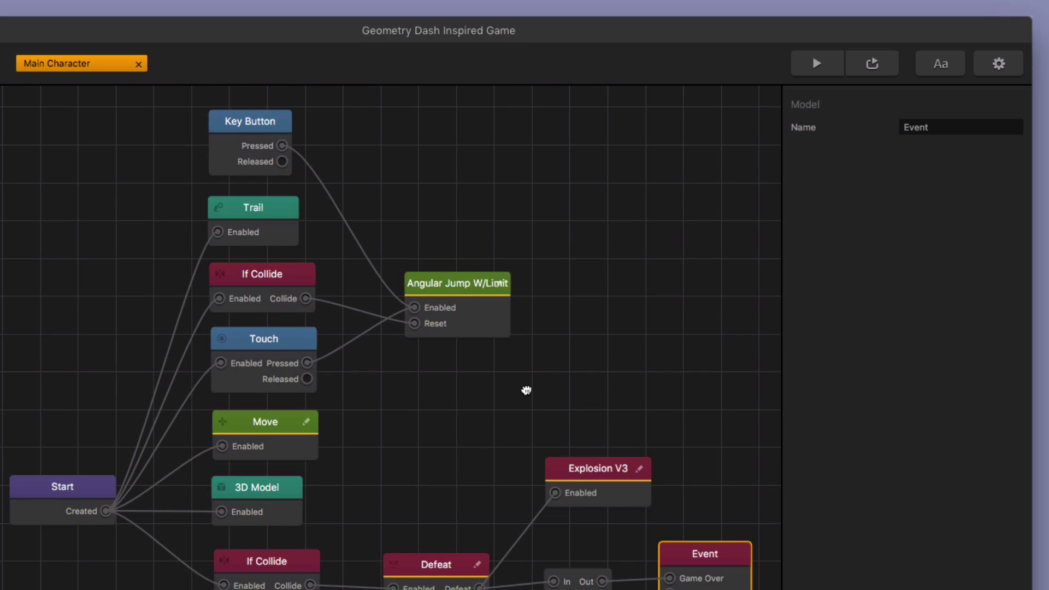
scroll(526, 393, "down", 3)
scroll(519, 396, "up", 3)
left_click_drag(516, 400, 486, 401)
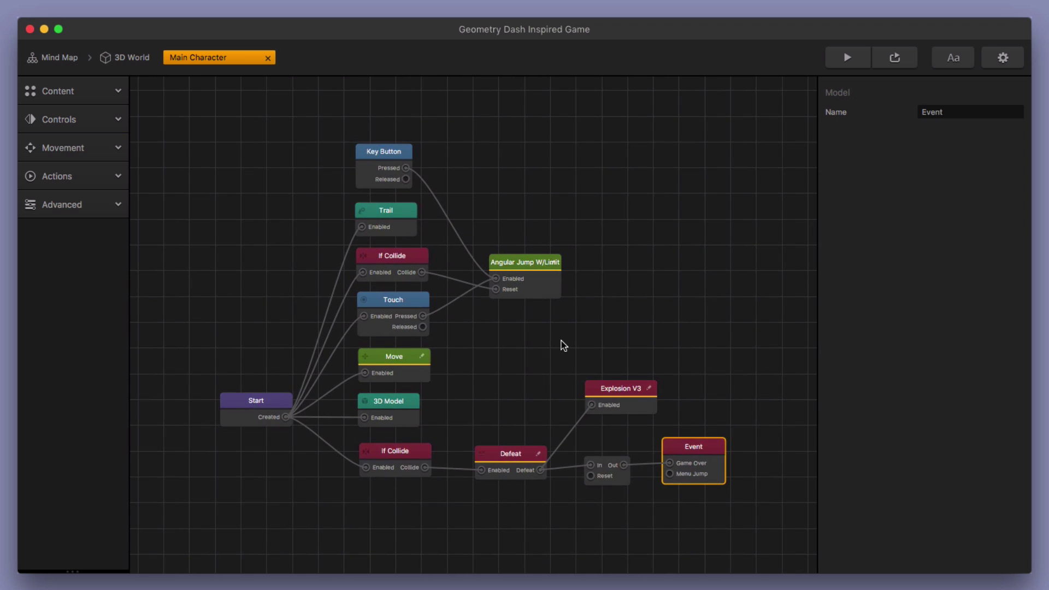
scroll(559, 342, "up", 3)
left_click_drag(560, 343, 590, 344)
scroll(592, 343, "down", 3)
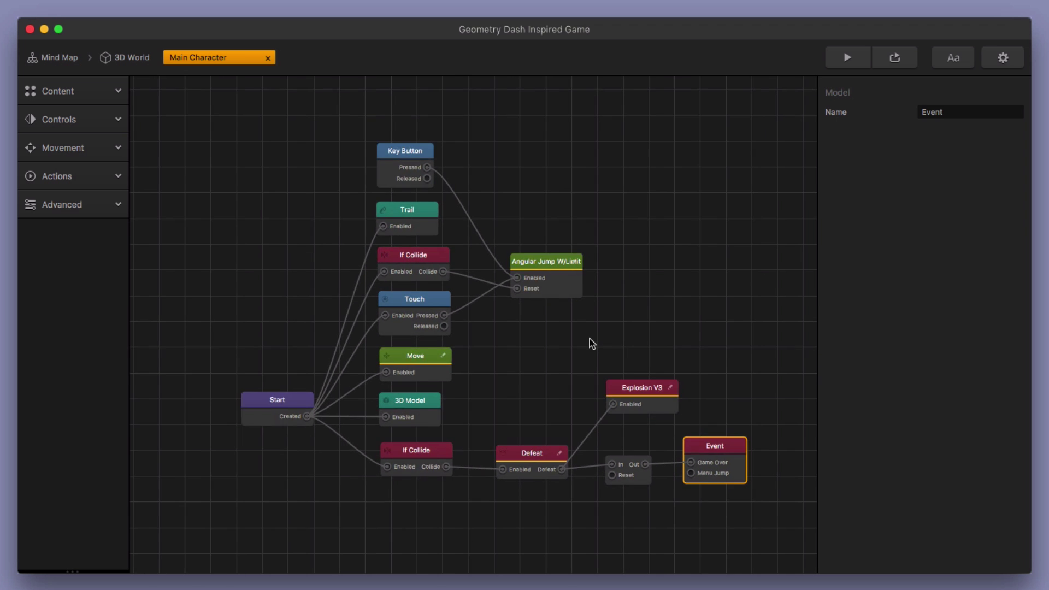